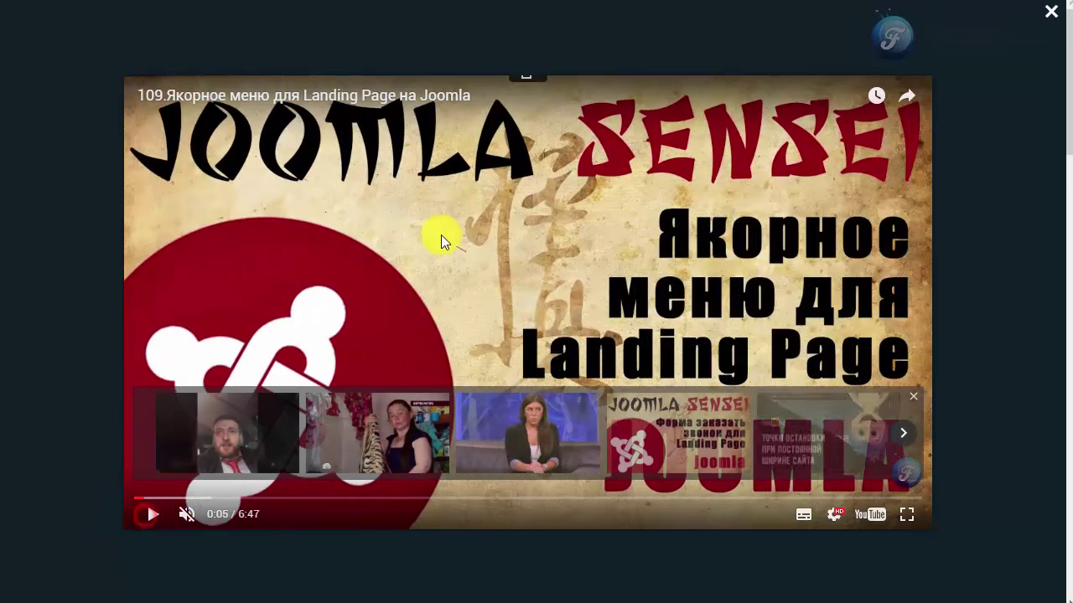
# - Check the lightbox video in full-screen view and close the lightbox in the page preview
pyautogui.click(904, 518)
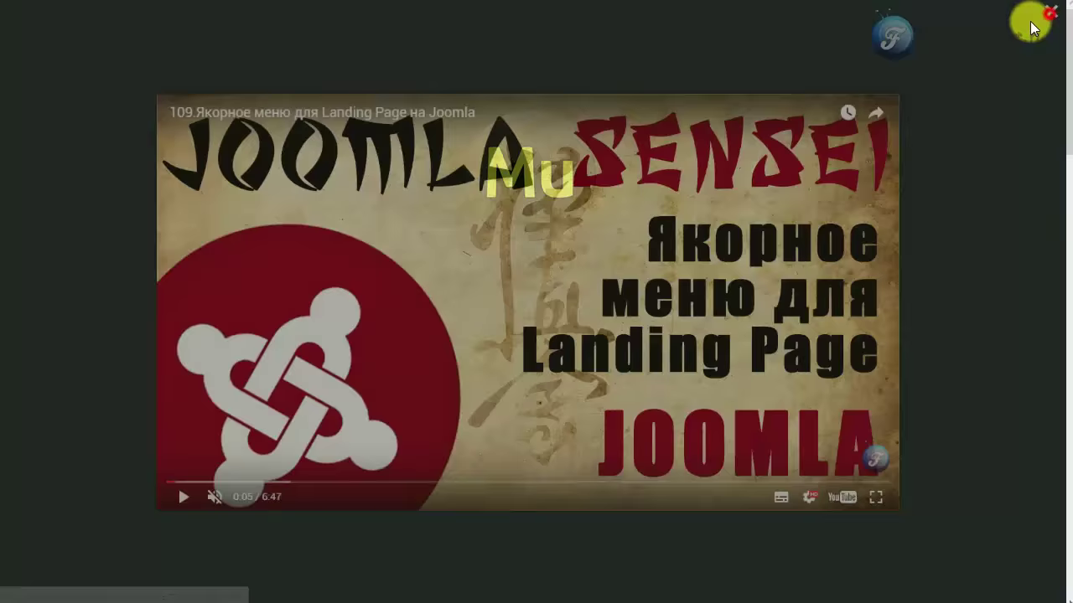
pyautogui.click(1031, 28)
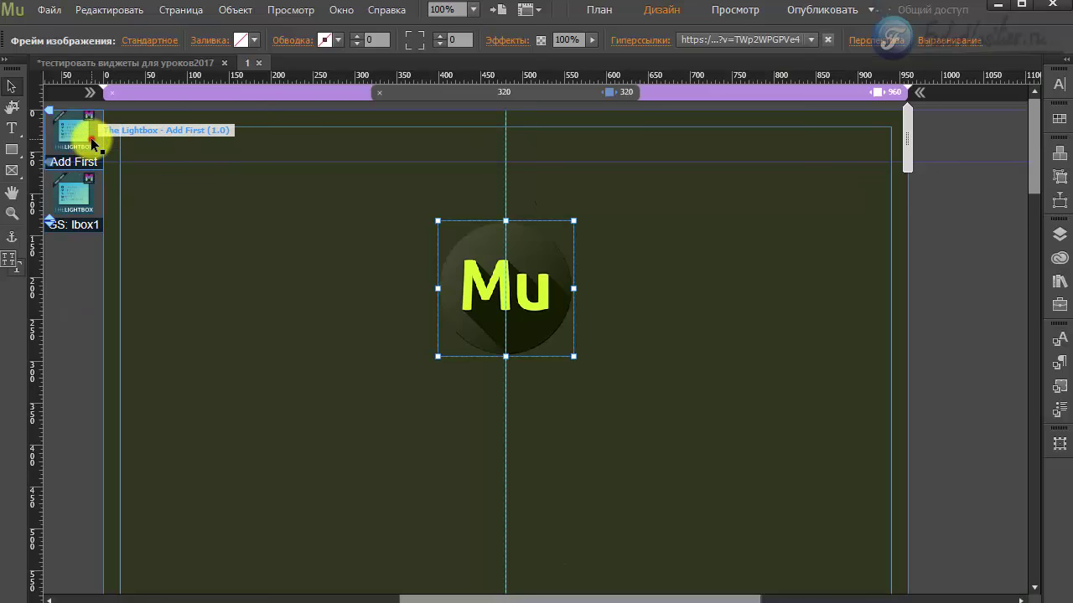
# - Set the Lightbox Background colour of the Add First widget to the bright yellow-green swatch
pyautogui.click(88, 128)
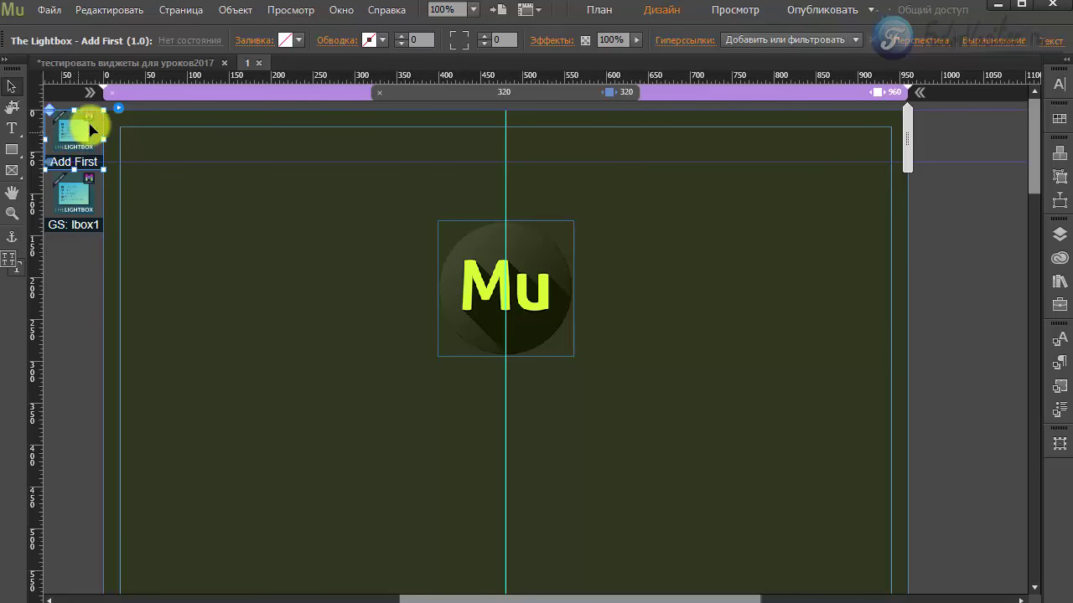
pyautogui.click(118, 107)
pyautogui.click(288, 167)
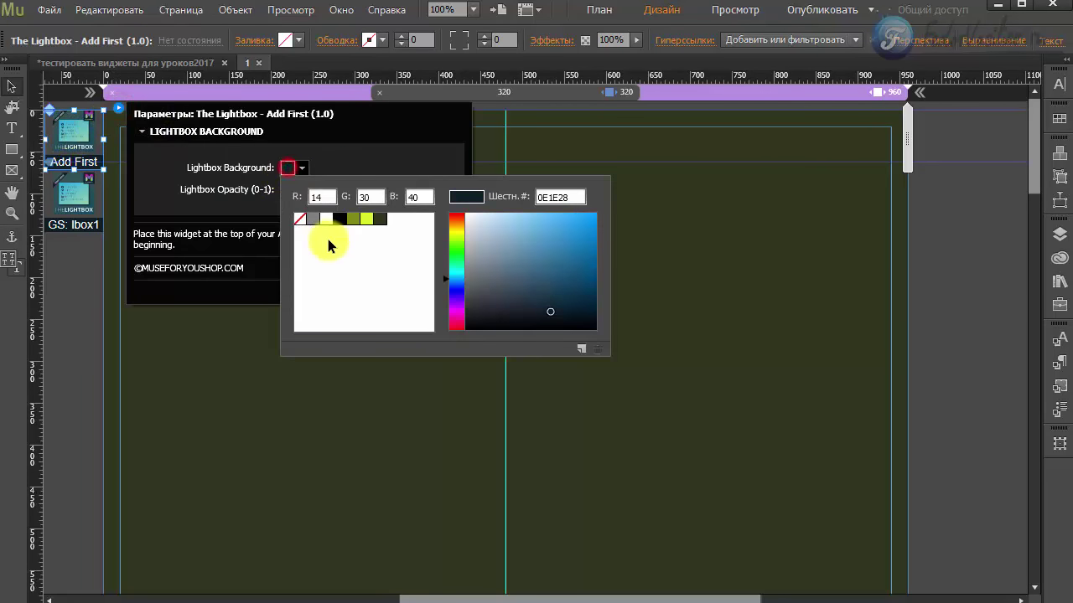
pyautogui.click(369, 222)
pyautogui.click(348, 161)
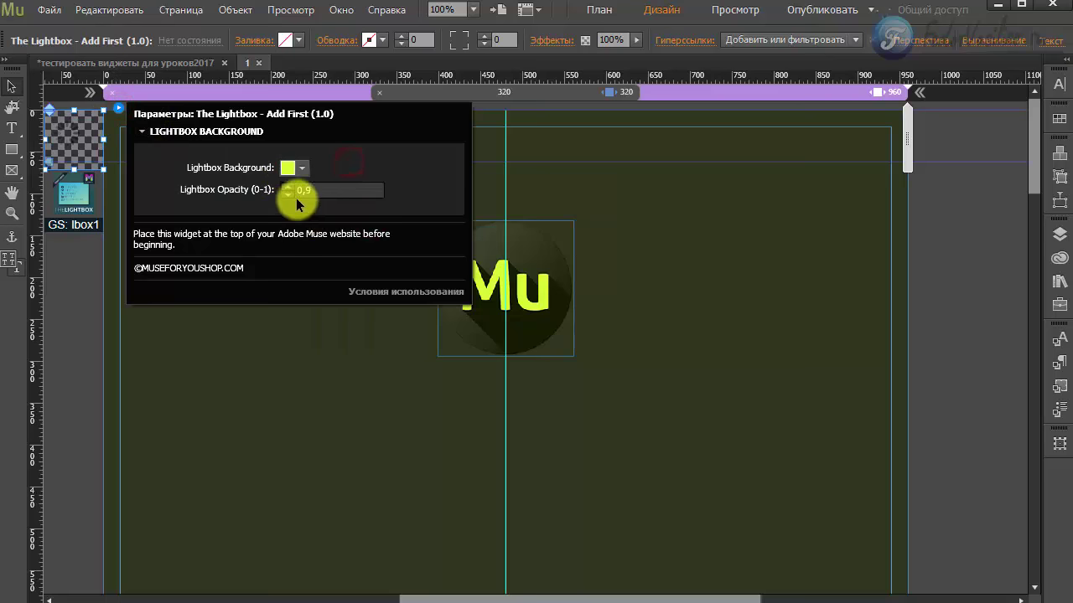
pyautogui.click(258, 355)
pyautogui.click(469, 305)
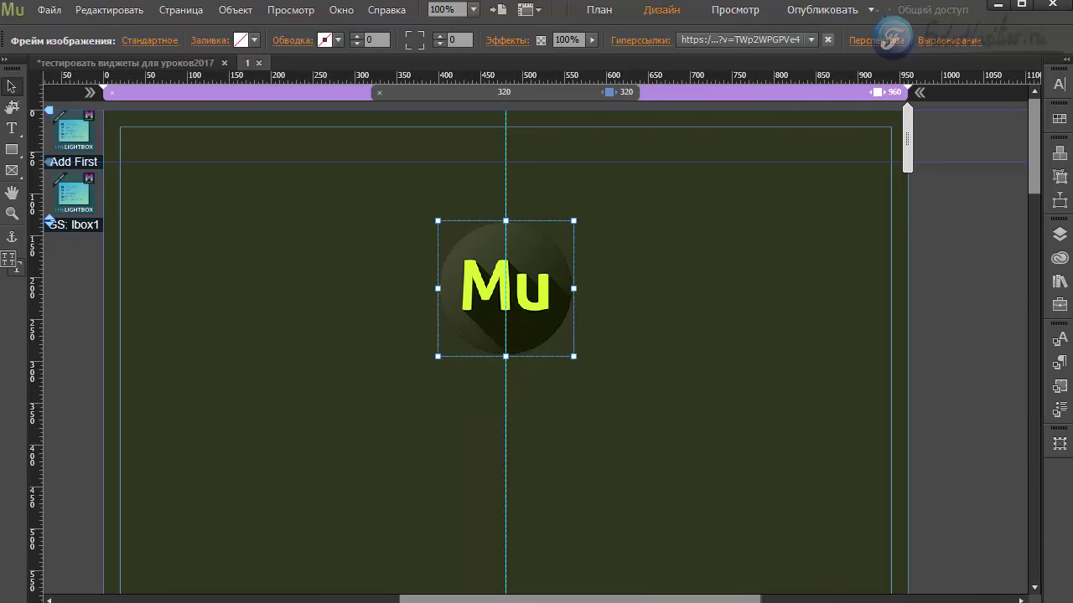
pyautogui.click(48, 12)
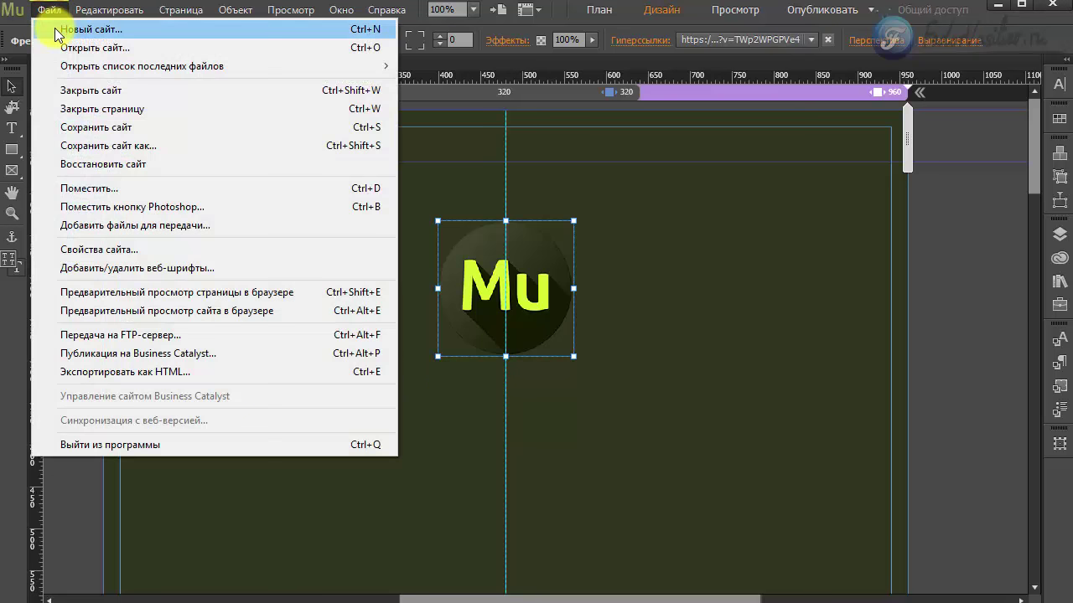
pyautogui.click(567, 183)
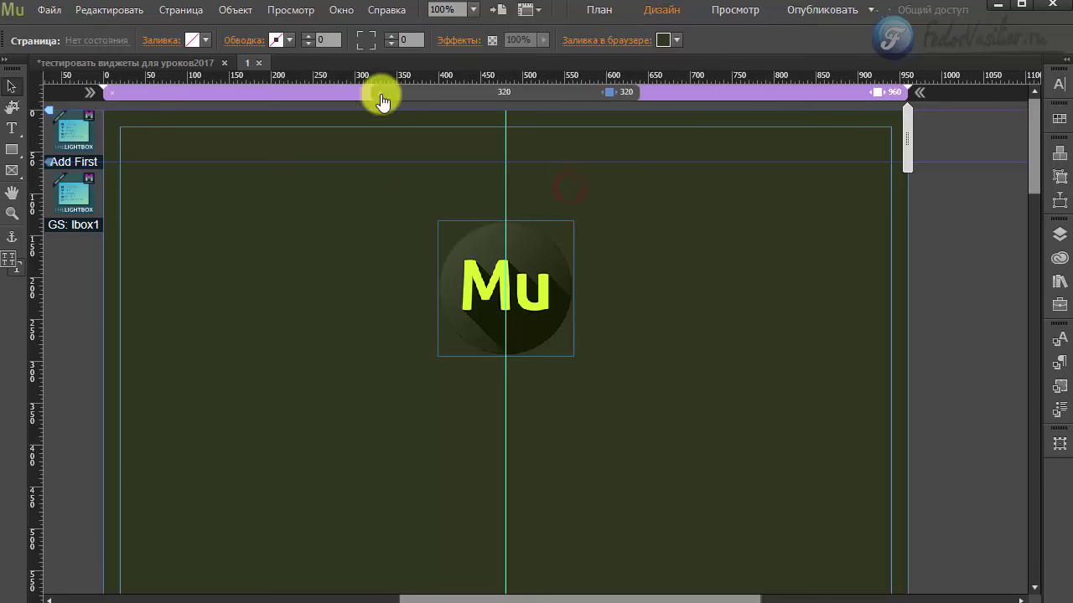
# - Replace the hyperlink of the Mu image with a link to the image file 1
pyautogui.click(466, 309)
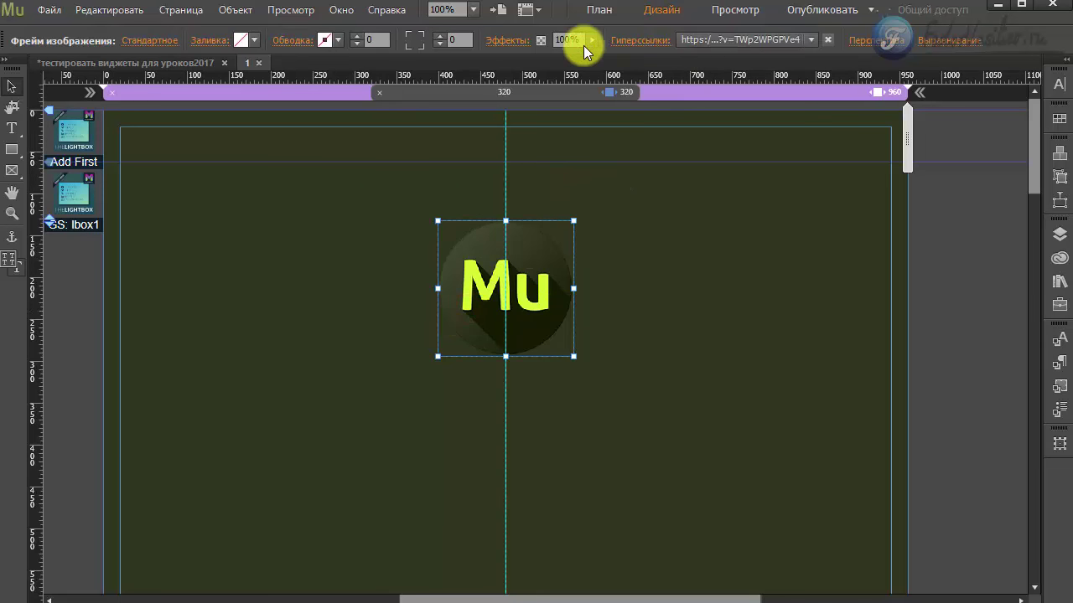
pyautogui.click(630, 40)
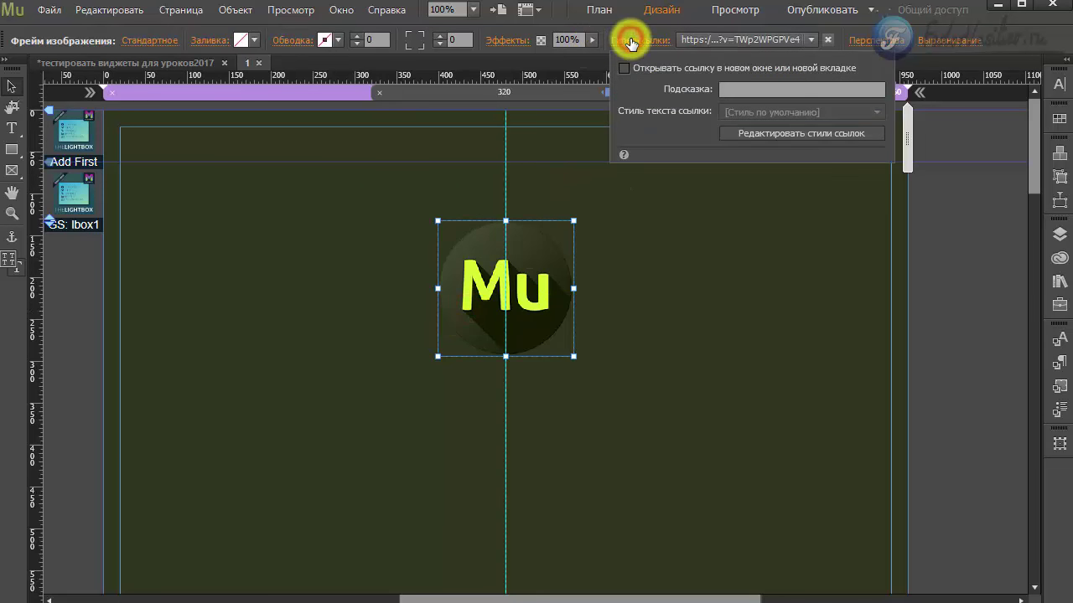
pyautogui.click(701, 40)
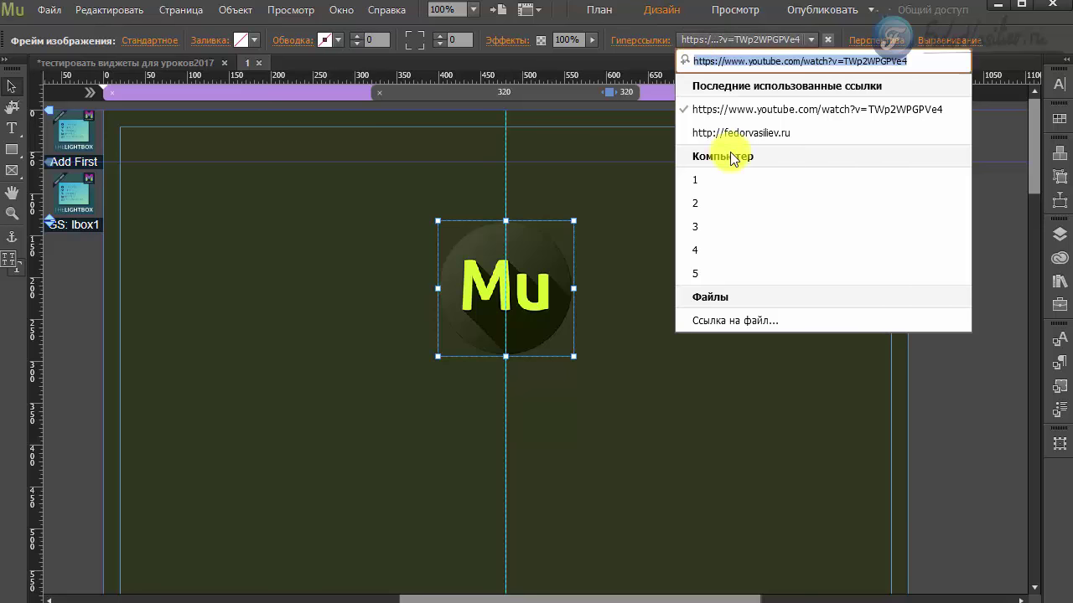
pyautogui.click(744, 321)
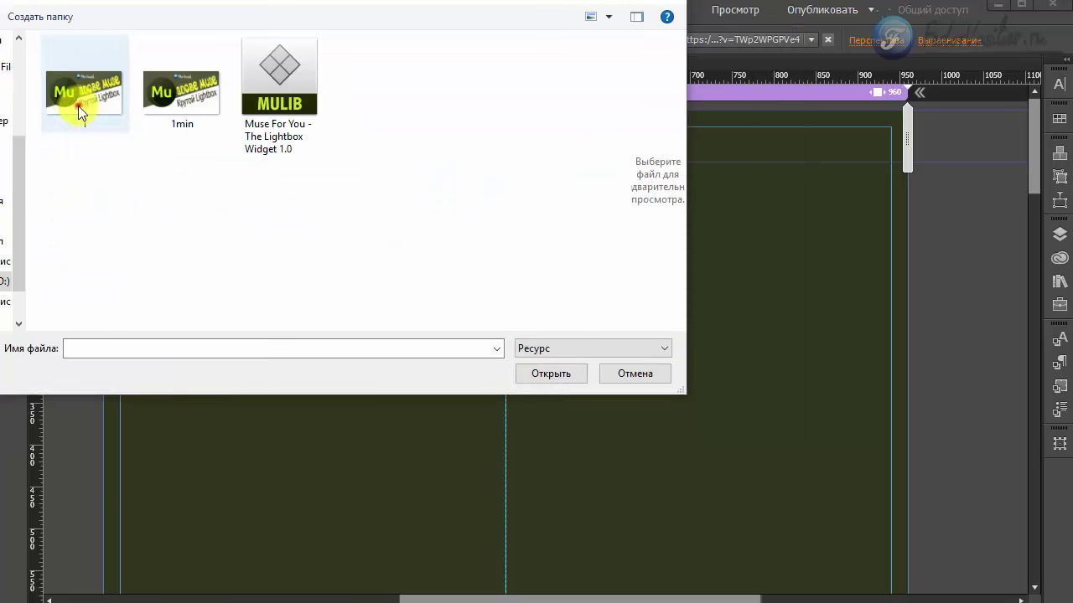
pyautogui.click(79, 104)
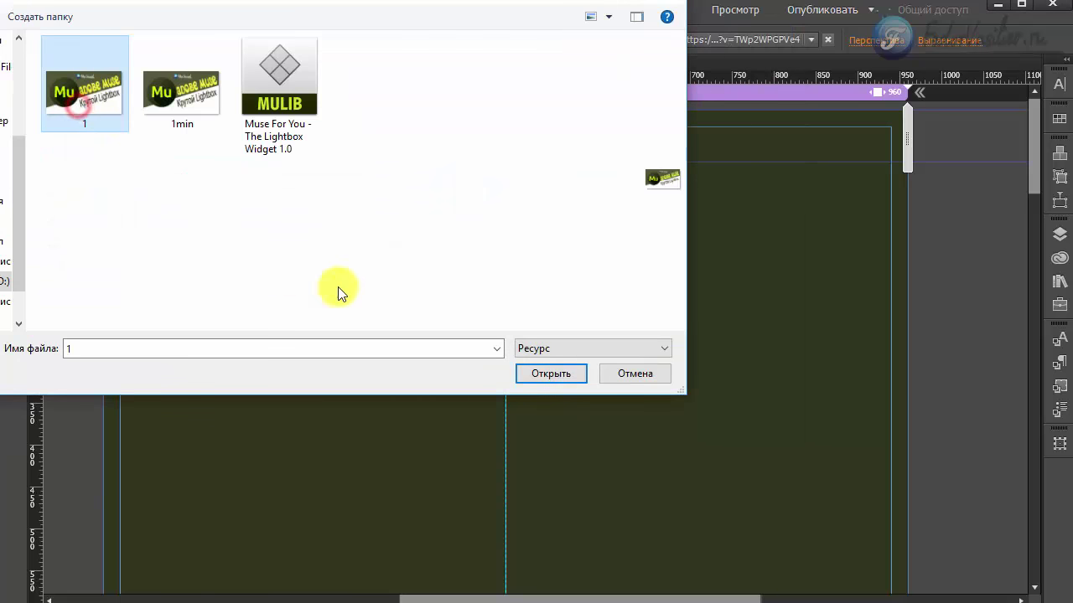
pyautogui.click(549, 372)
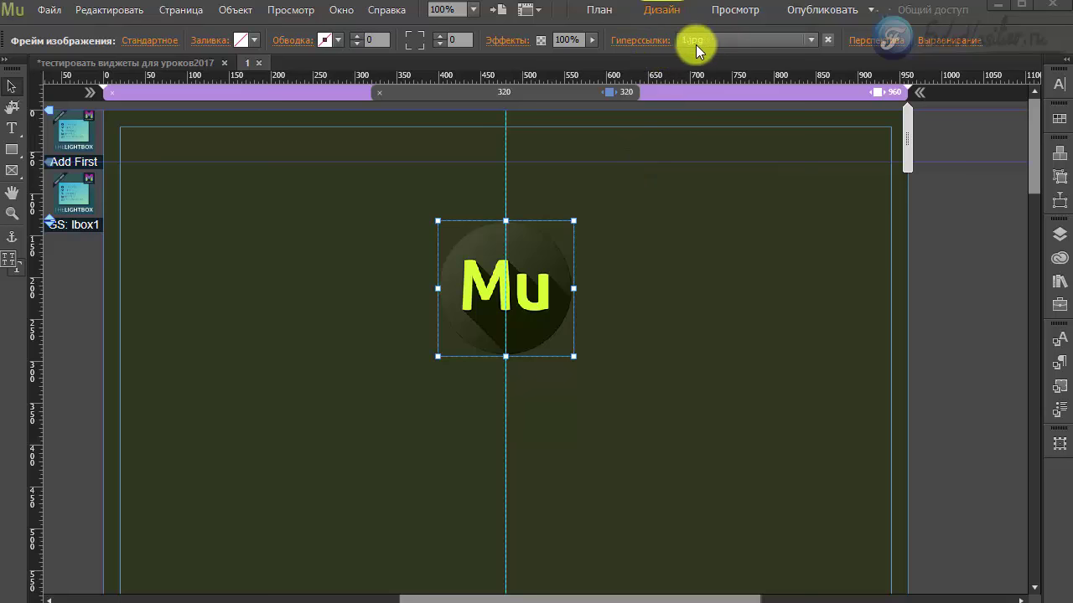
# - Preview the page in the browser, open the Mu image's lightbox to check the linked picture, and close it
pyautogui.click(47, 10)
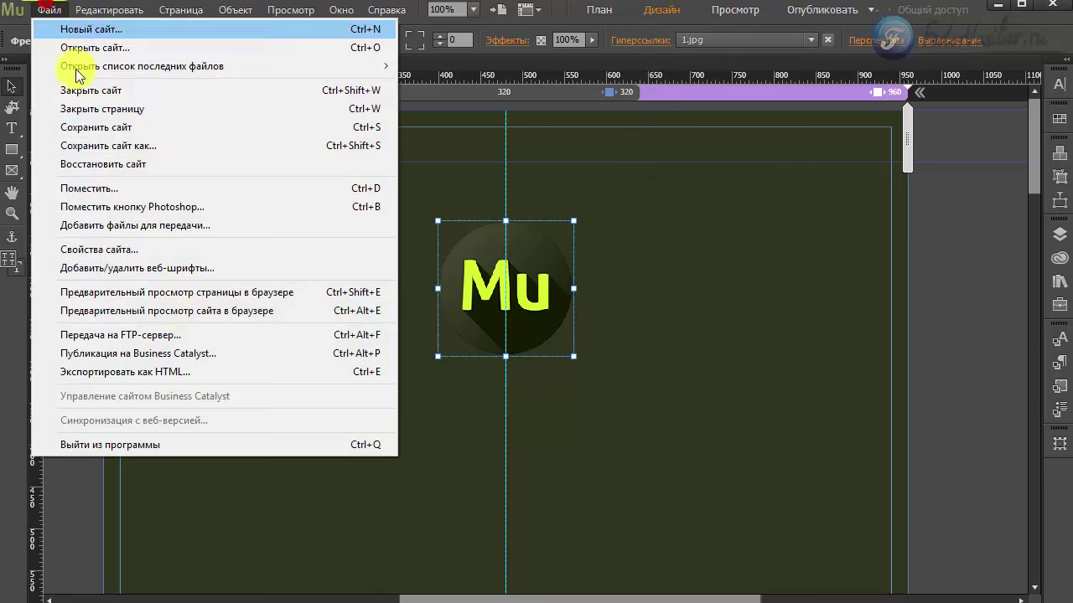
pyautogui.click(194, 292)
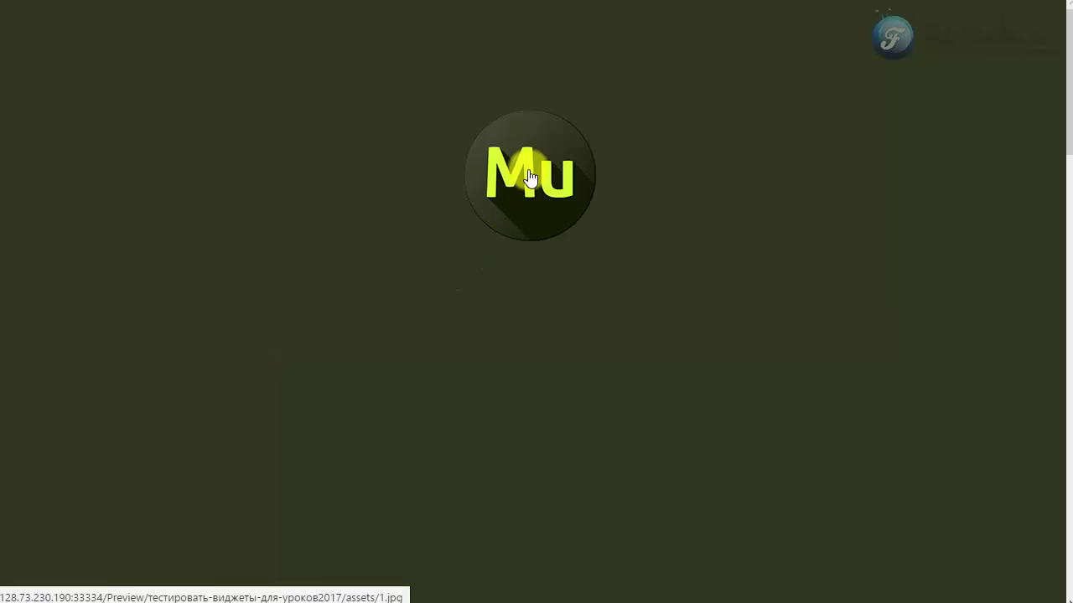
pyautogui.click(526, 169)
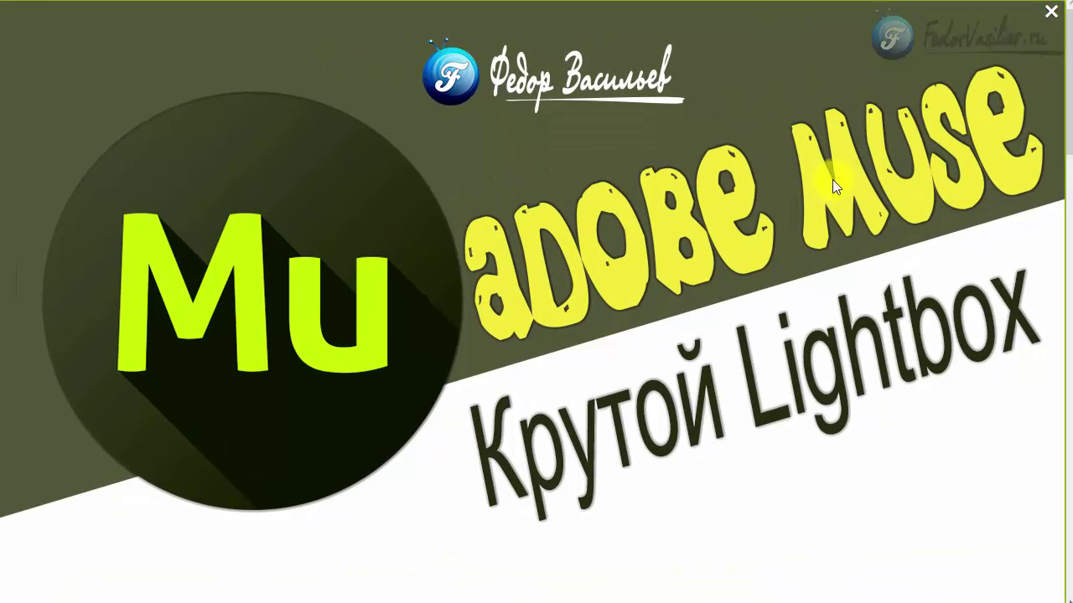
pyautogui.click(1051, 15)
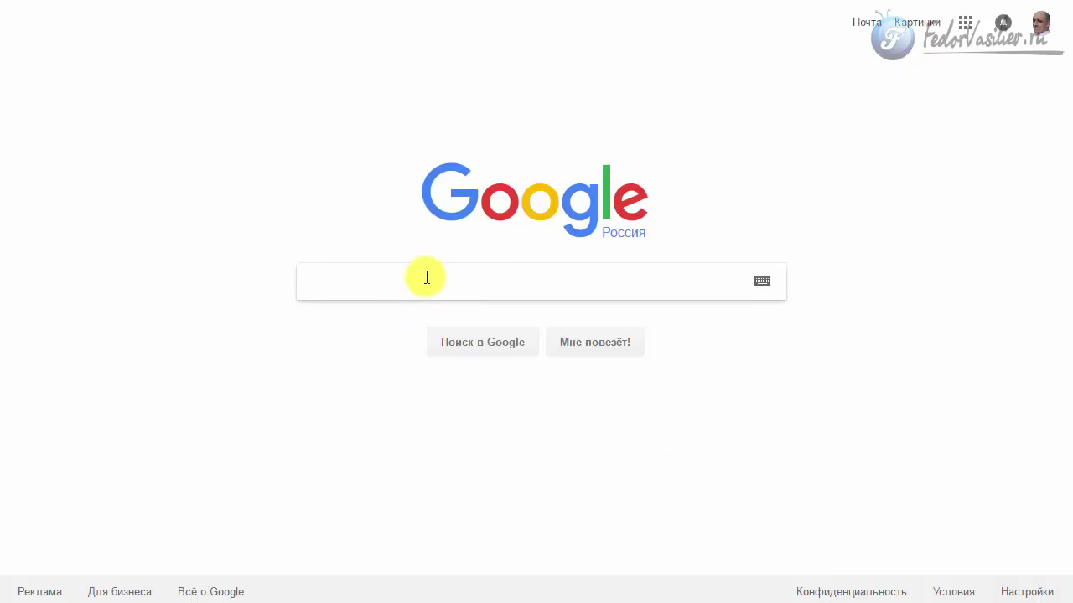
# - Search Google for "карты" and open the Google Карты site
pyautogui.write('карты')
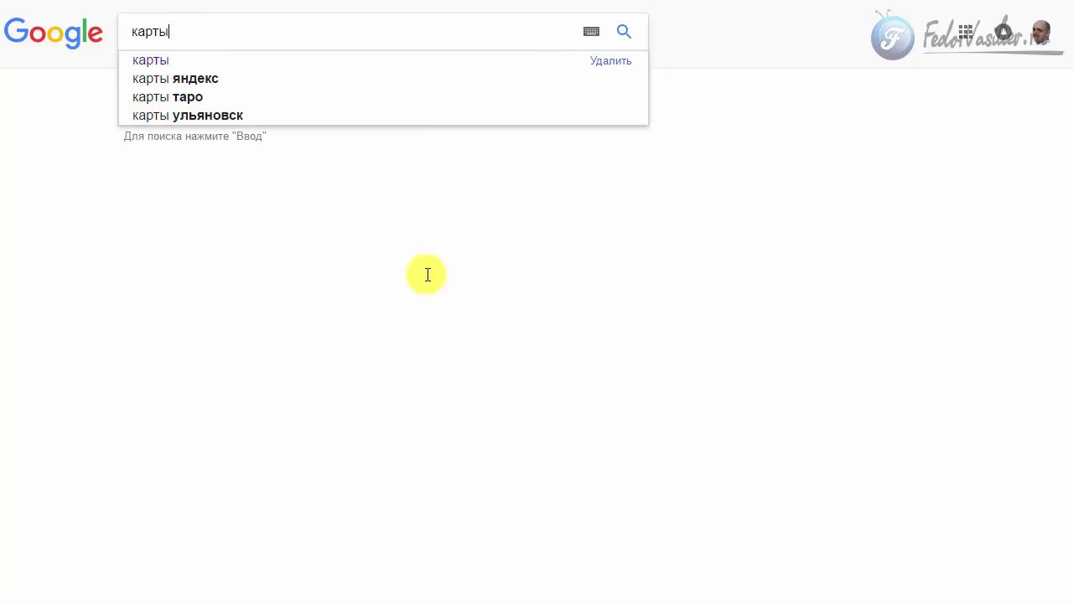
pyautogui.press('Return')
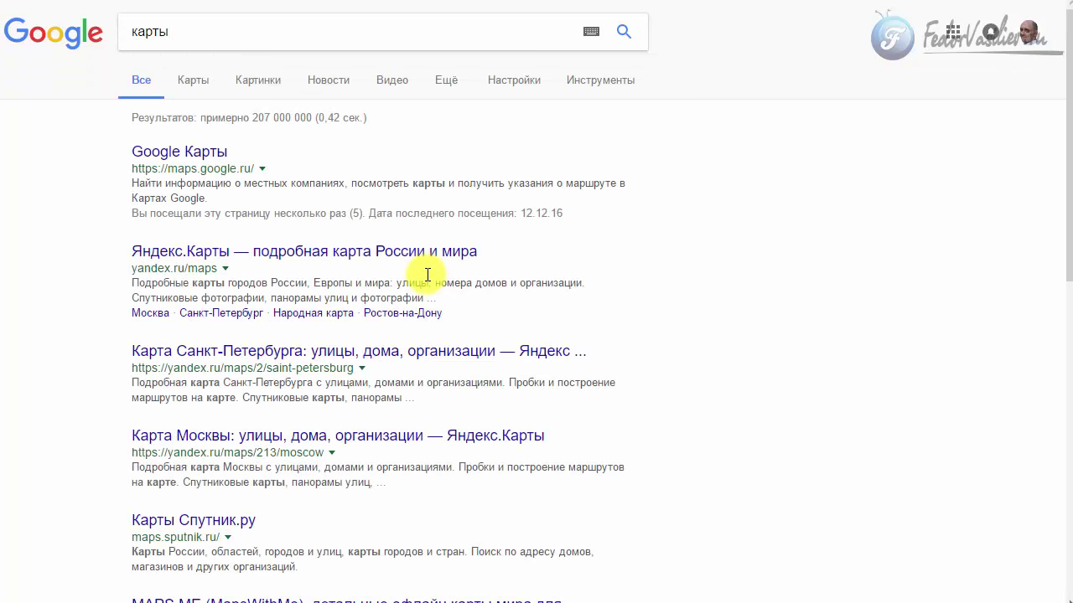
pyautogui.click(146, 156)
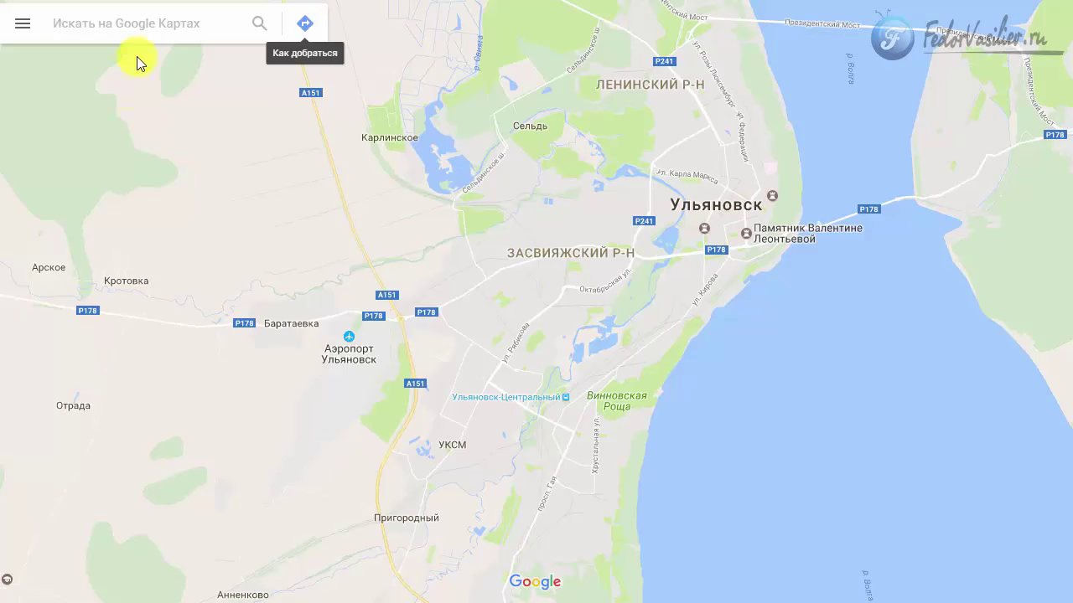
# - Show Ульяновск, Ульяновская область on the map using the recent search suggestion
pyautogui.click(138, 27)
pyautogui.click(69, 26)
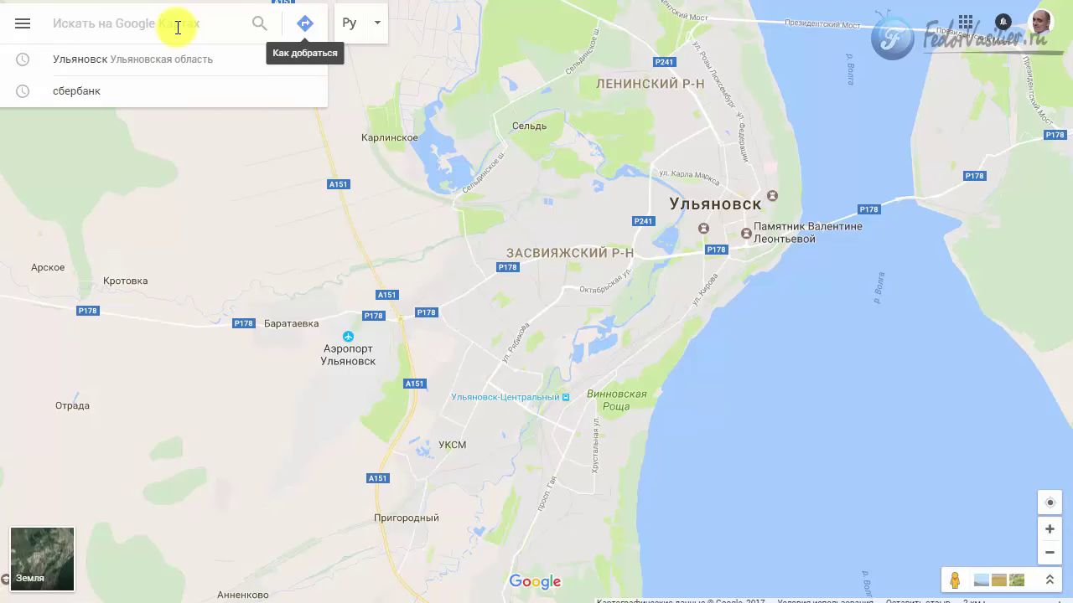
pyautogui.click(85, 61)
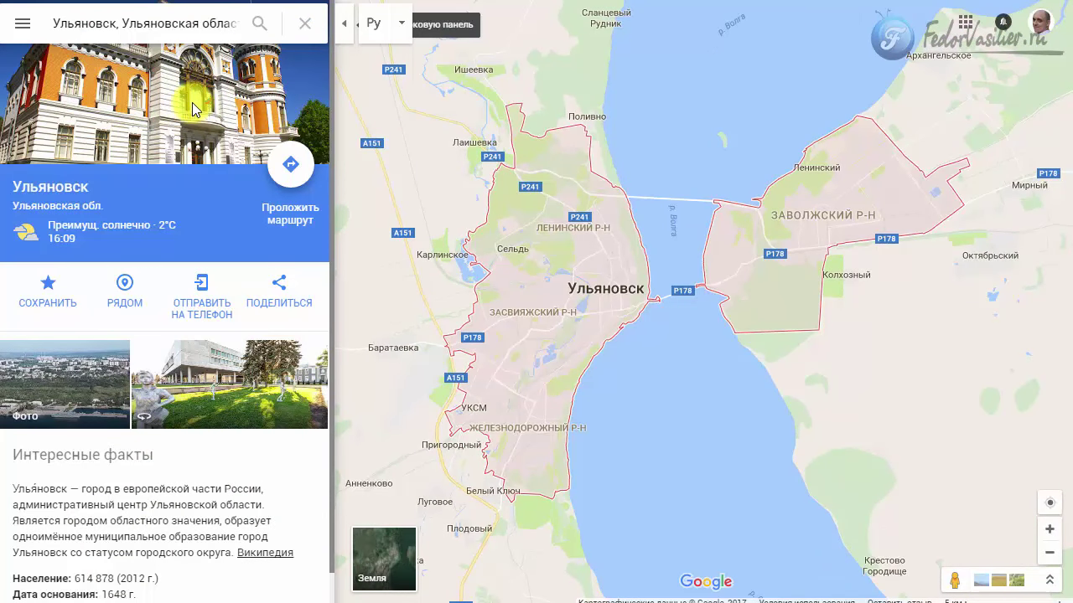
# - Copy the embed code of the Ульяновск map from its sharing options and close the sharing dialog
pyautogui.click(279, 286)
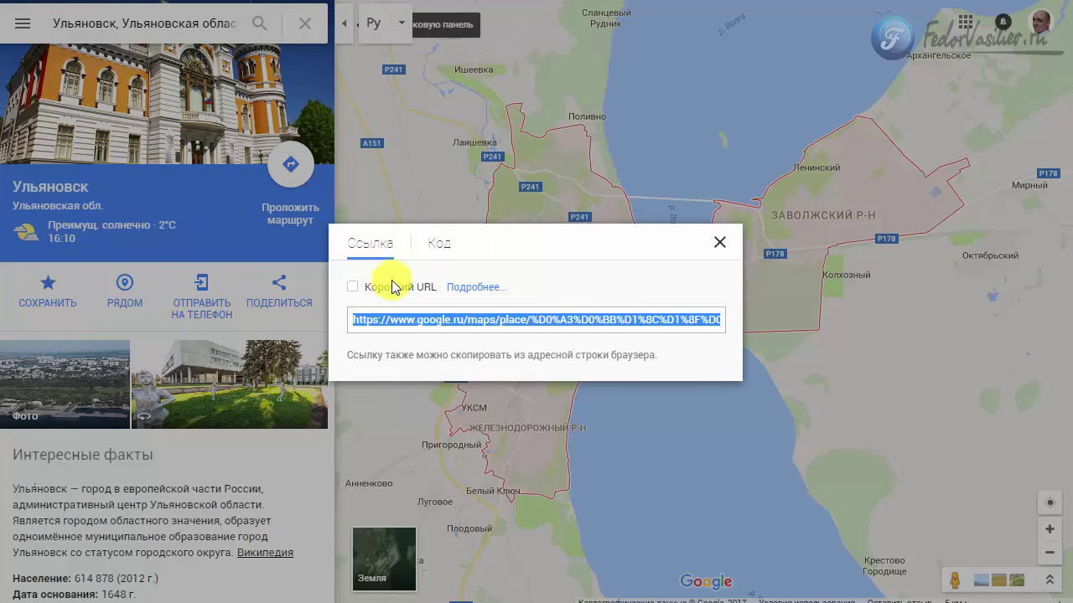
pyautogui.click(437, 250)
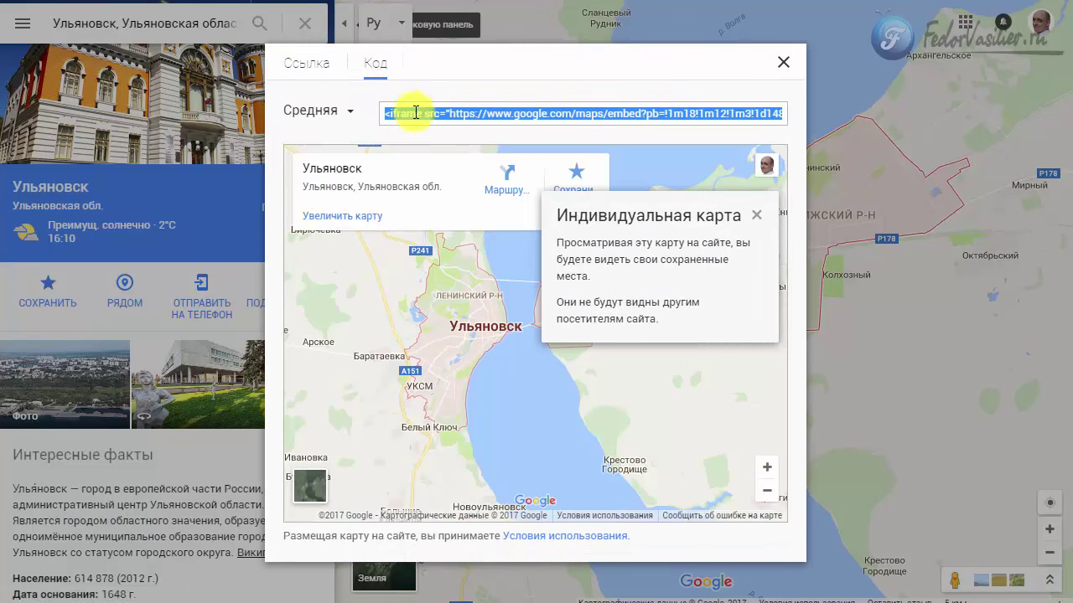
pyautogui.rightClick(419, 112)
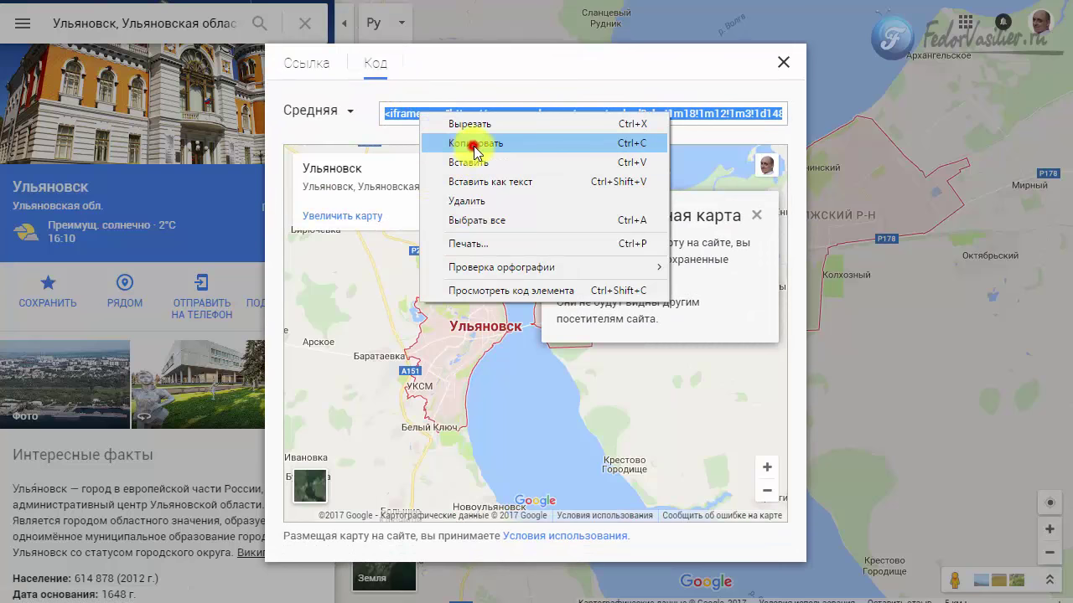
pyautogui.click(474, 144)
pyautogui.click(782, 62)
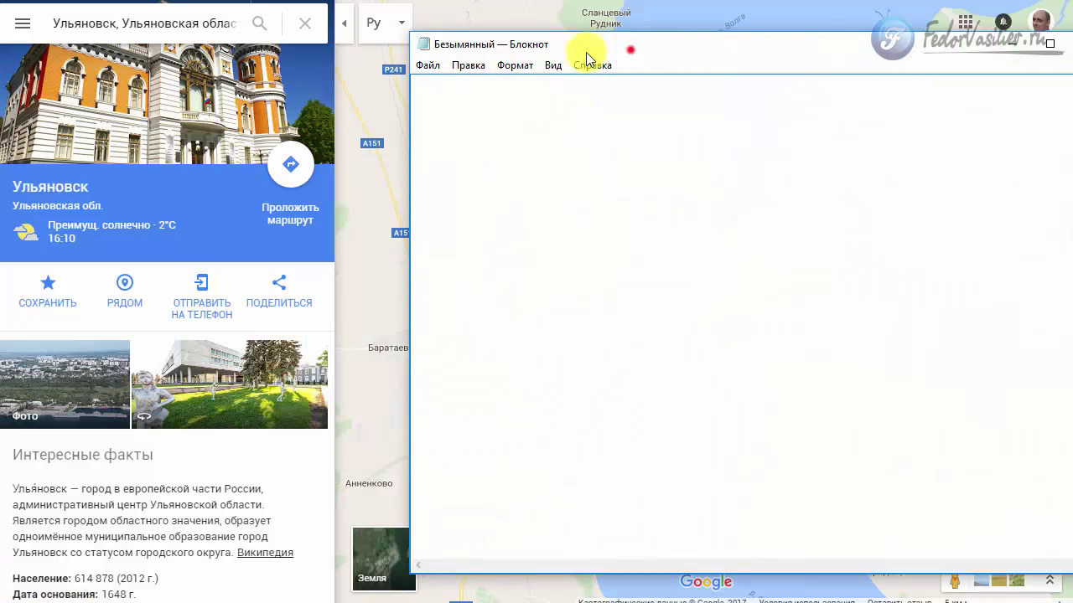
# - Switch to an empty Notepad document and paste the copied map embed code into it
pyautogui.moveTo(586, 52); pyautogui.dragTo(347, 28)
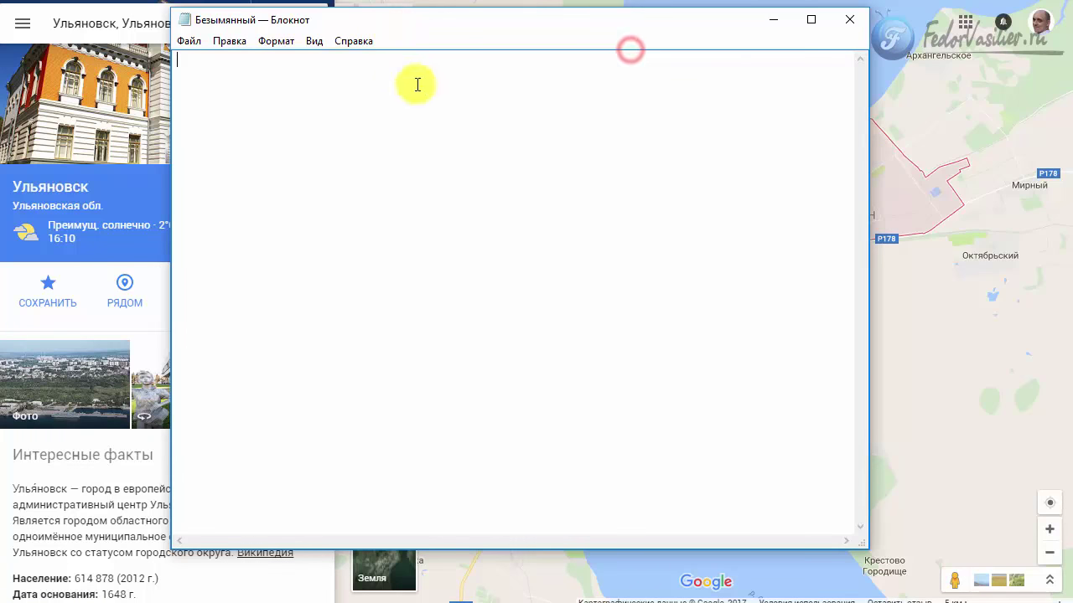
pyautogui.rightClick(418, 81)
pyautogui.click(462, 158)
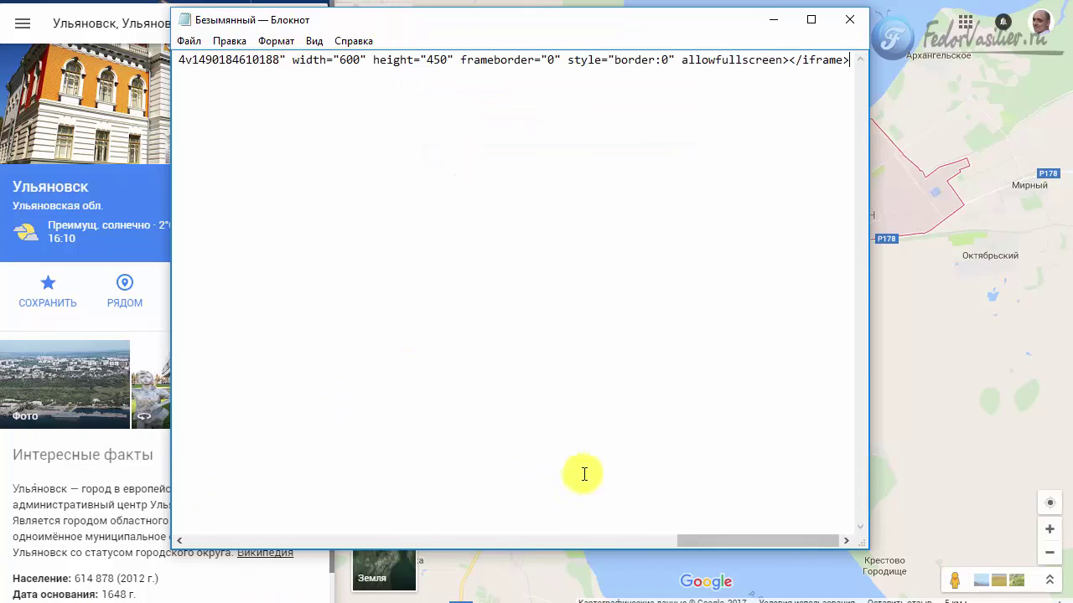
# - Reduce the embed code to the bare map URL by deleting the leading <iframe src=" and everything from the closing quote through </iframe>
pyautogui.moveTo(701, 542); pyautogui.dragTo(200, 553)
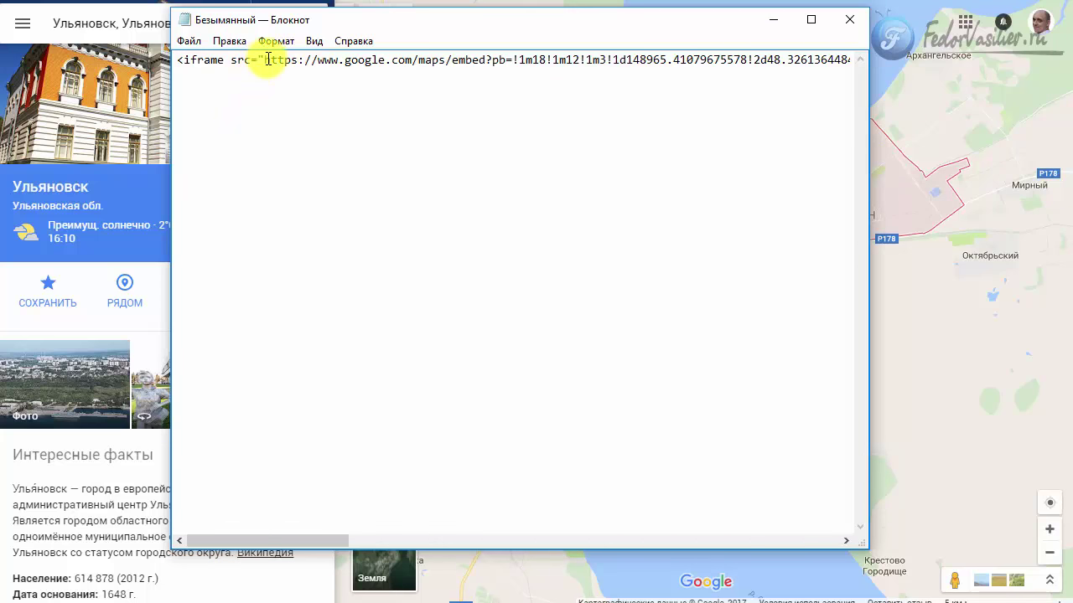
pyautogui.moveTo(290, 56); pyautogui.dragTo(160, 36)
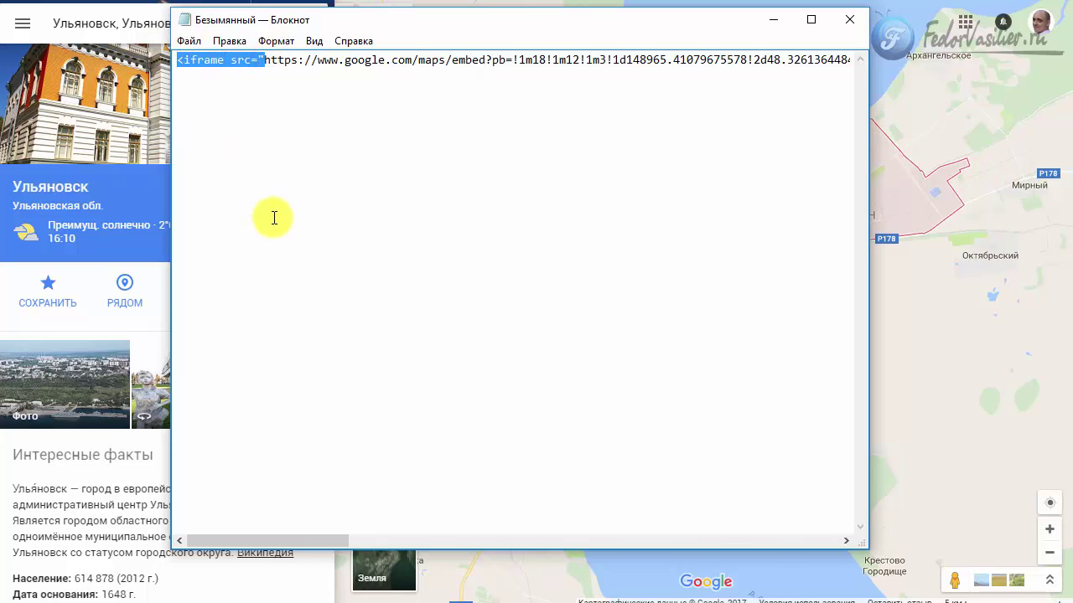
pyautogui.press('Delete')
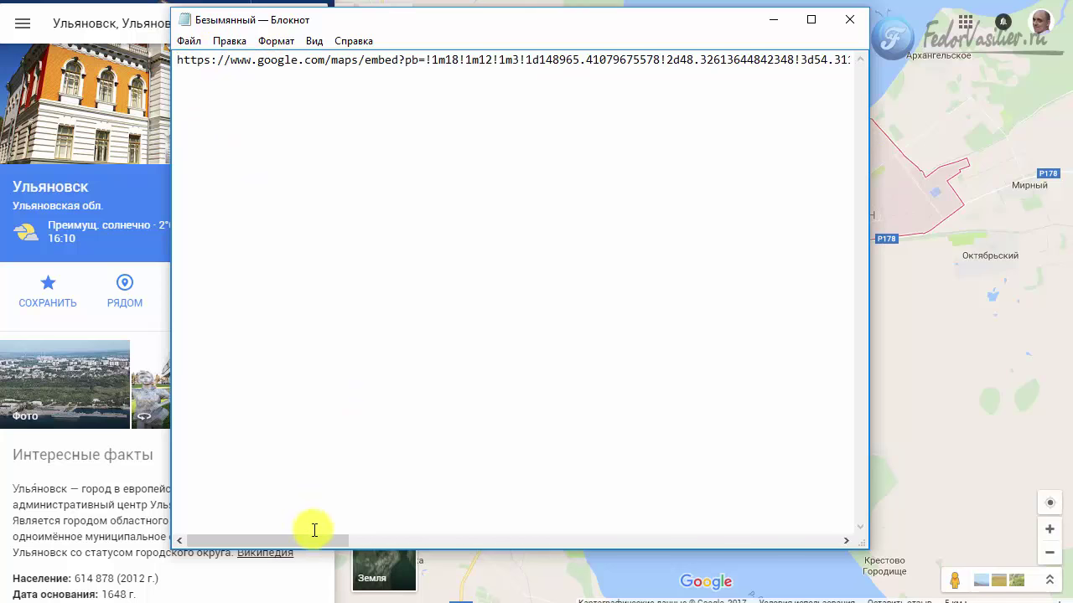
pyautogui.moveTo(321, 542); pyautogui.dragTo(719, 494)
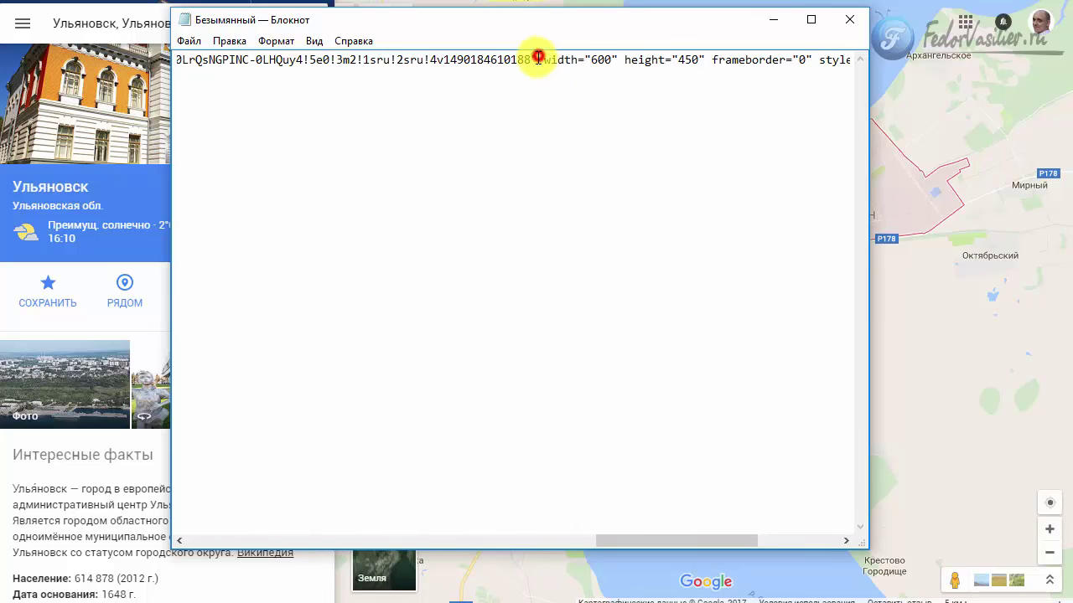
pyautogui.moveTo(536, 61); pyautogui.dragTo(920, 58)
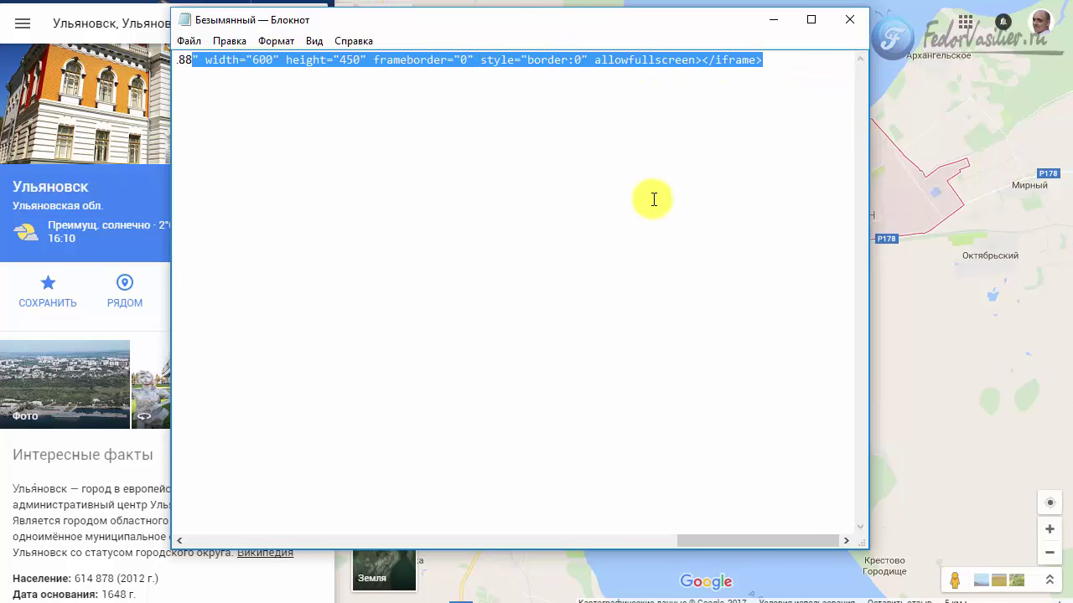
pyautogui.press('Delete')
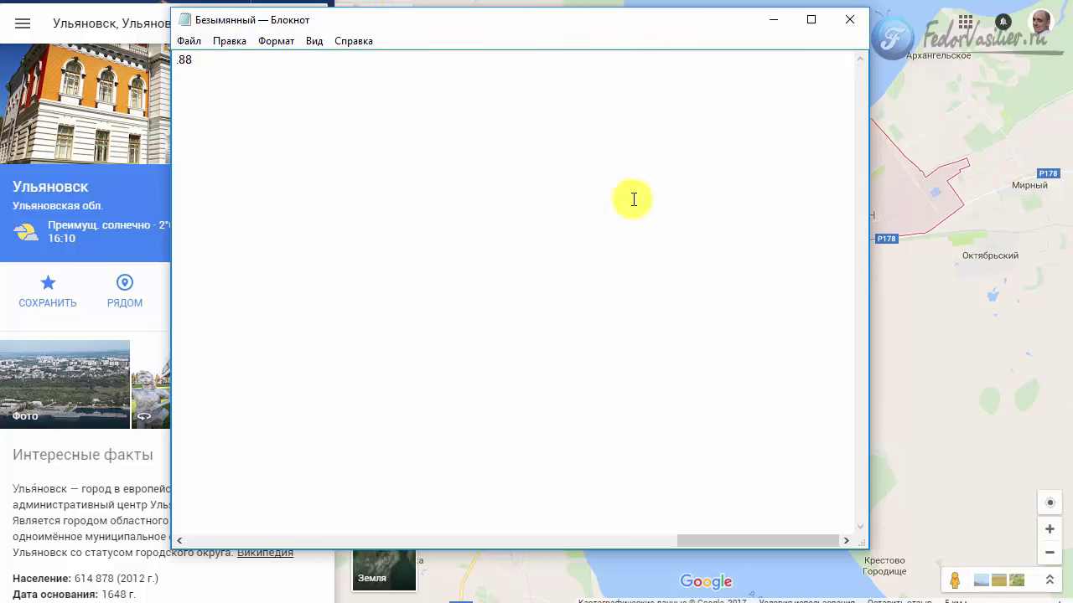
# - Copy the entire cleaned map URL from Notepad and switch back to Adobe Muse
pyautogui.moveTo(770, 541); pyautogui.dragTo(267, 540)
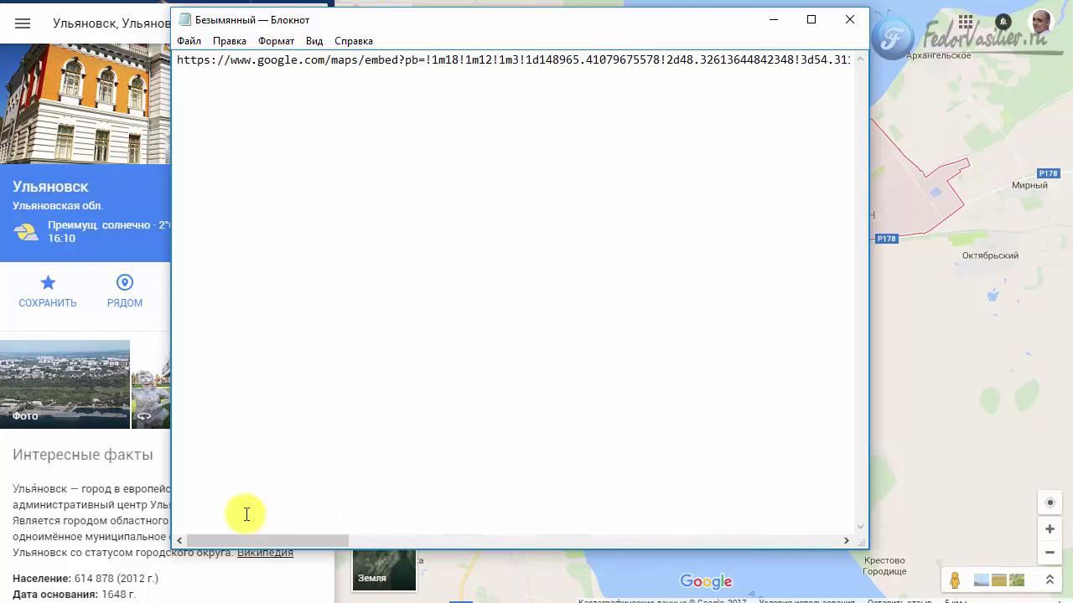
pyautogui.hotkey('ctrl', 'a')
pyautogui.rightClick(267, 61)
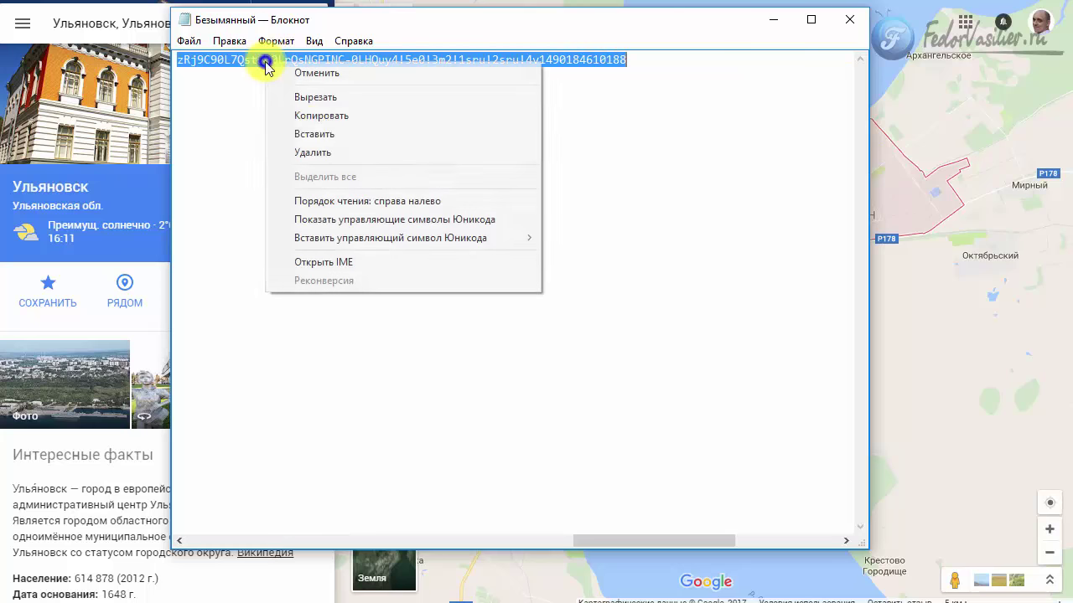
pyautogui.click(319, 113)
pyautogui.click(765, 23)
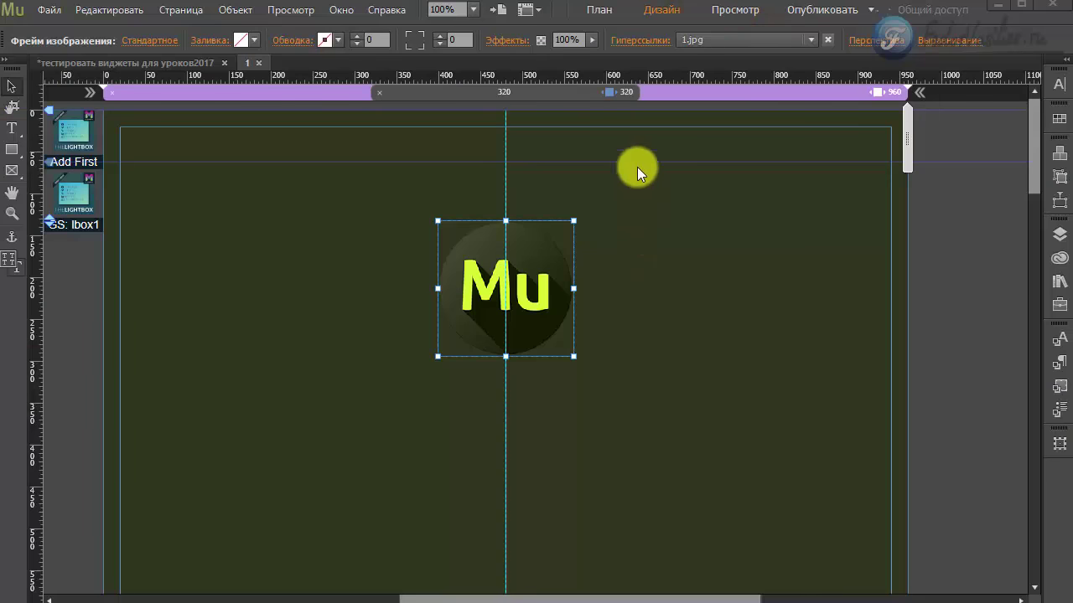
# - Replace the Mu image's hyperlink with the copied Google map embed URL
pyautogui.click(811, 40)
pyautogui.rightClick(749, 57)
pyautogui.click(778, 106)
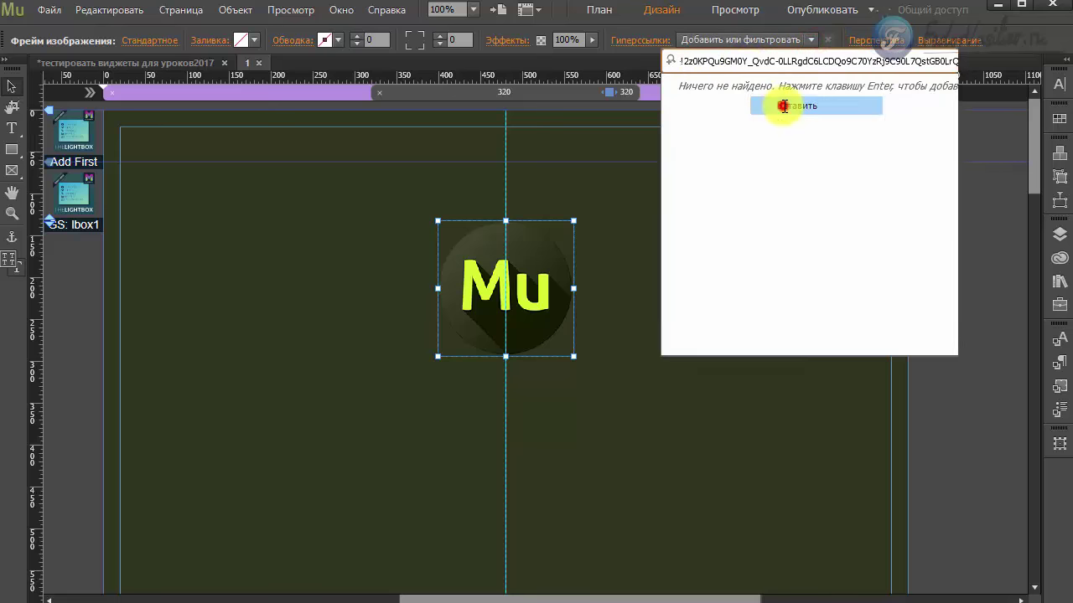
pyautogui.press('Return')
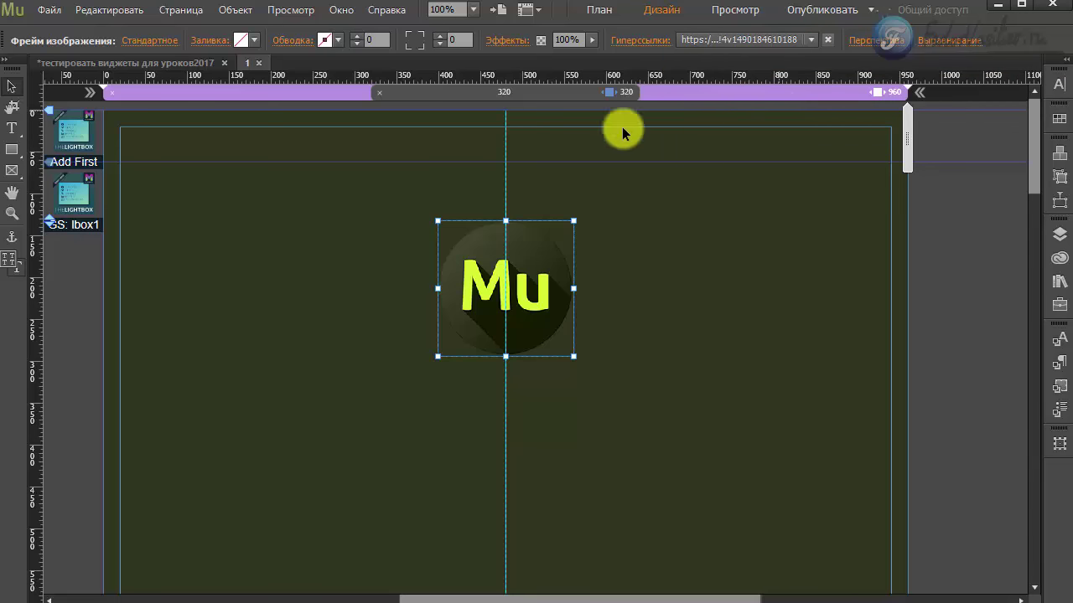
# - Preview the page in the browser, pan the Ульяновск map in the lightbox, and close the preview
pyautogui.click(49, 10)
pyautogui.click(137, 289)
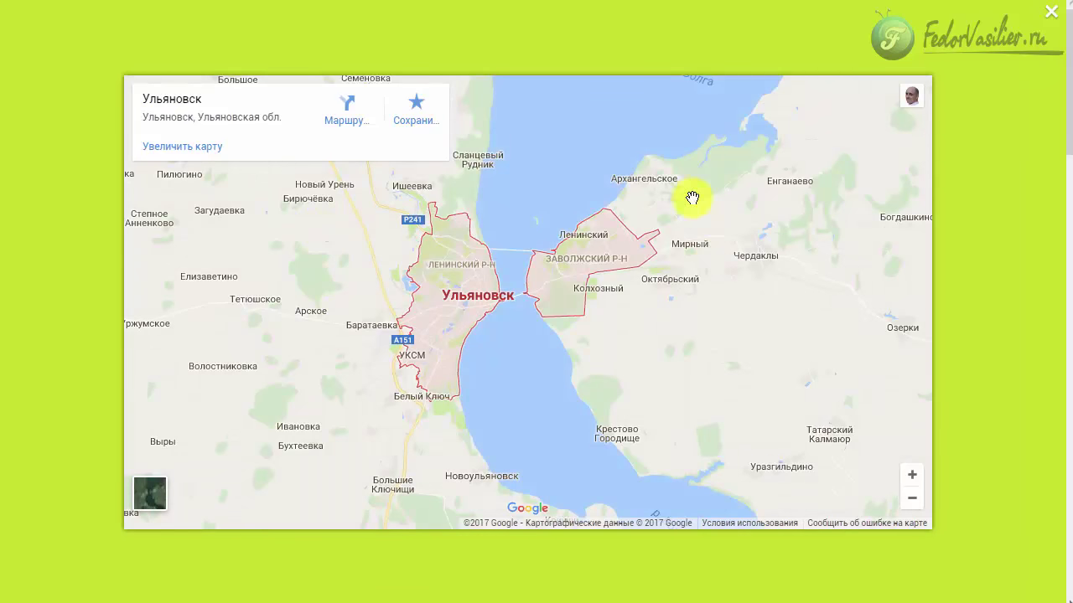
pyautogui.moveTo(513, 361); pyautogui.dragTo(883, 179)
pyautogui.click(1051, 16)
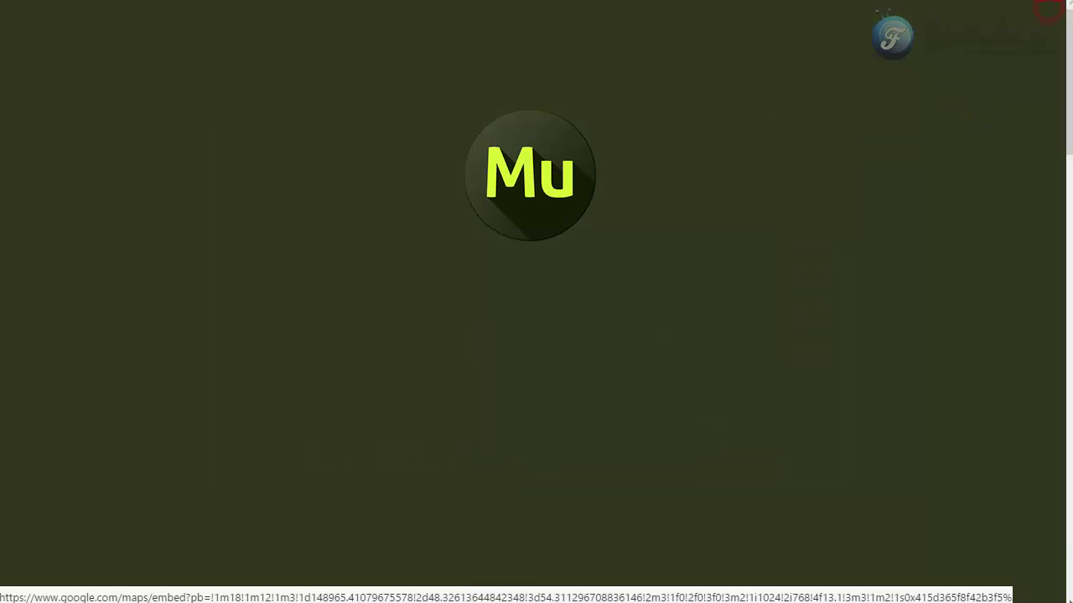
pyautogui.click(1053, 8)
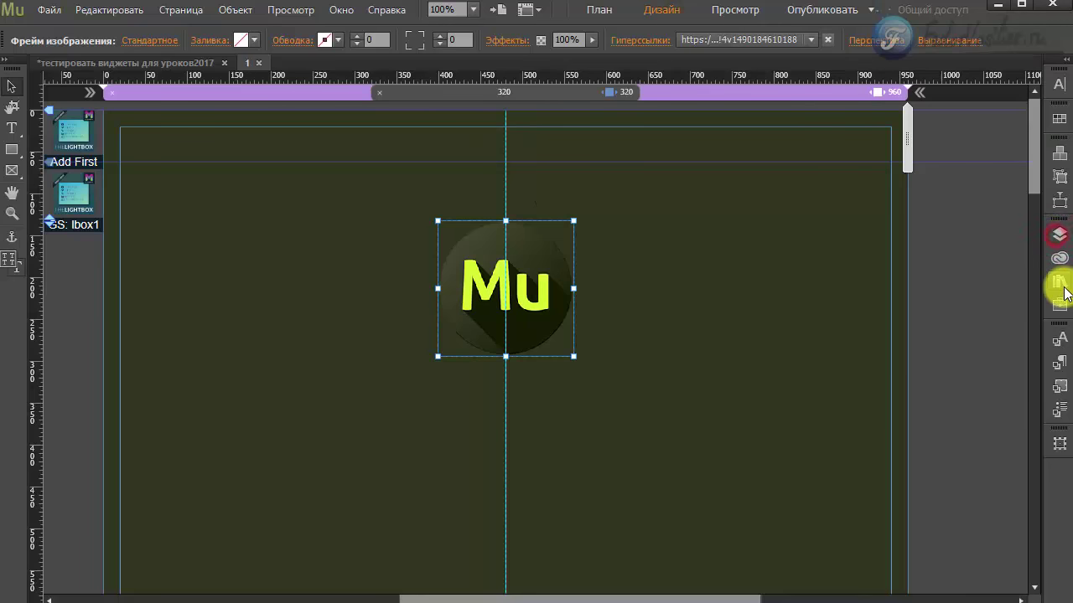
# - Place The Lightbox - Add First - With Gradient widget from the library on the page beside the Mu image
pyautogui.click(1059, 282)
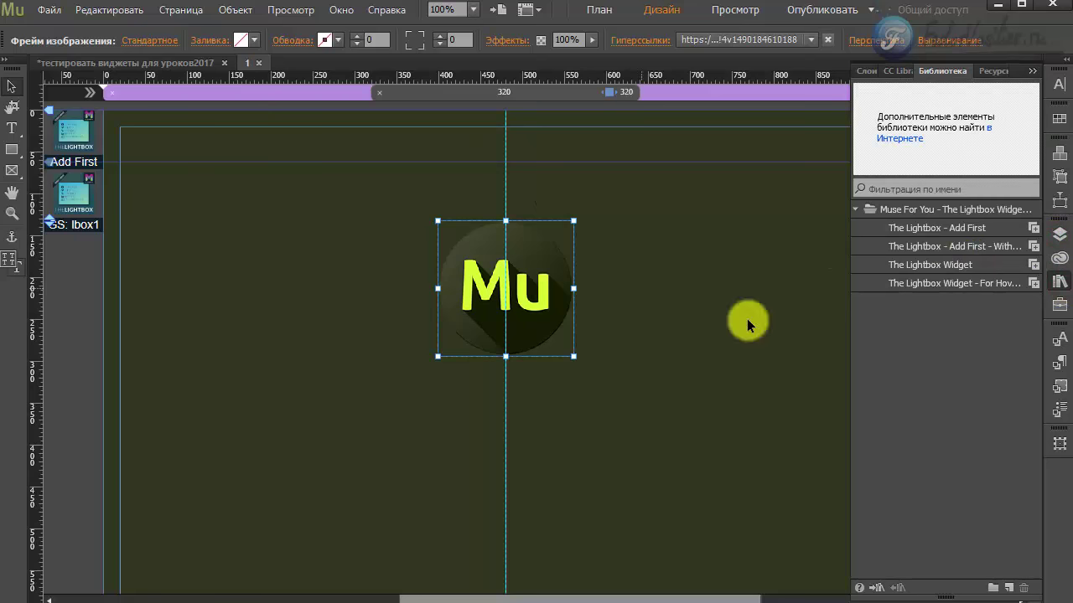
pyautogui.click(918, 248)
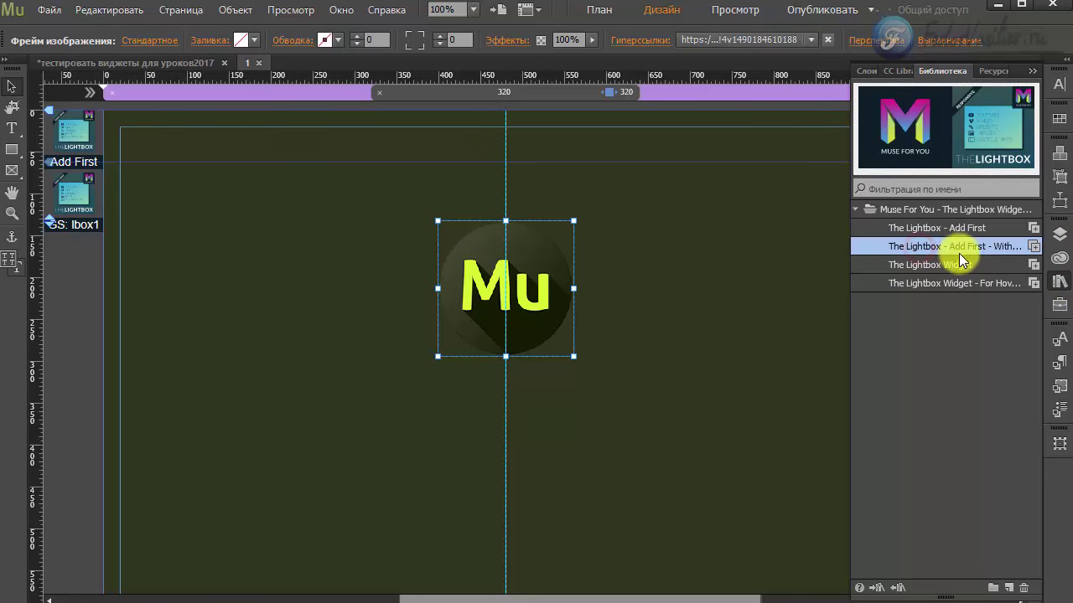
pyautogui.moveTo(958, 253); pyautogui.dragTo(229, 226)
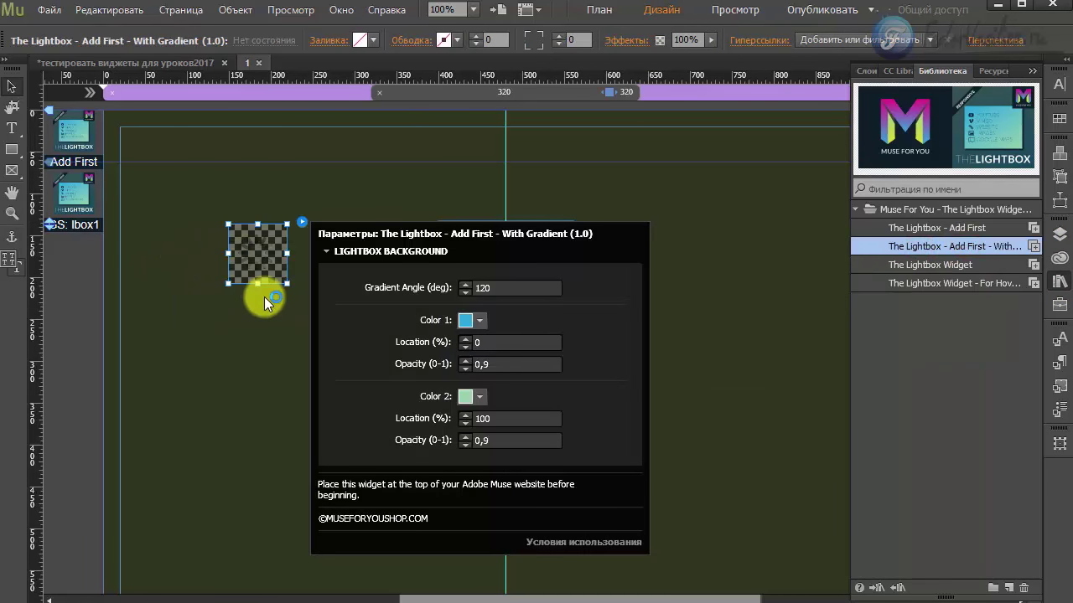
# - Check the options of the original Add First widget outside the page, then delete that widget
pyautogui.click(76, 126)
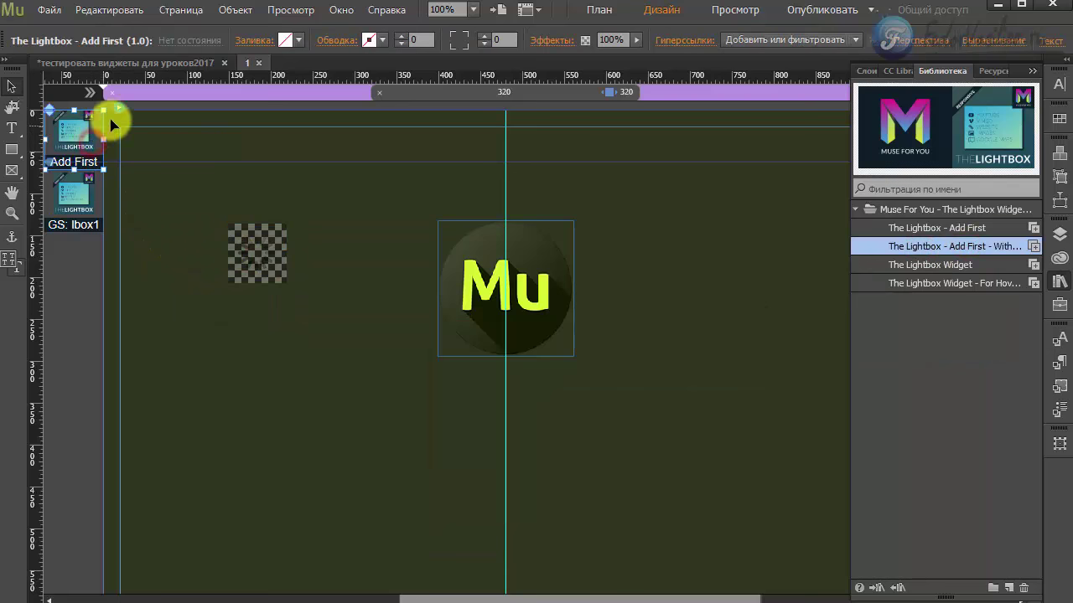
pyautogui.click(120, 114)
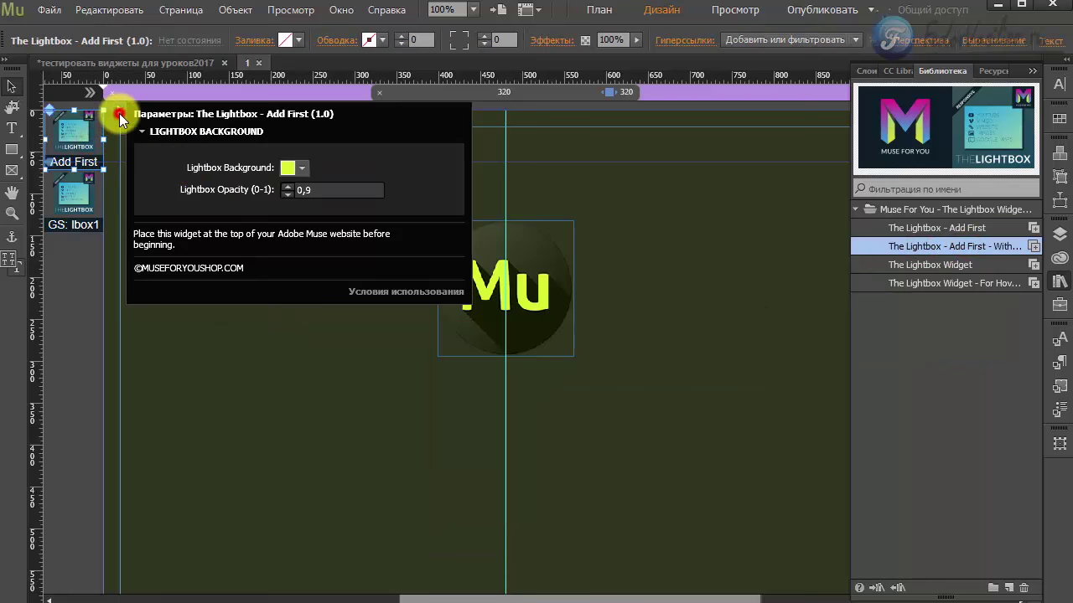
pyautogui.click(69, 134)
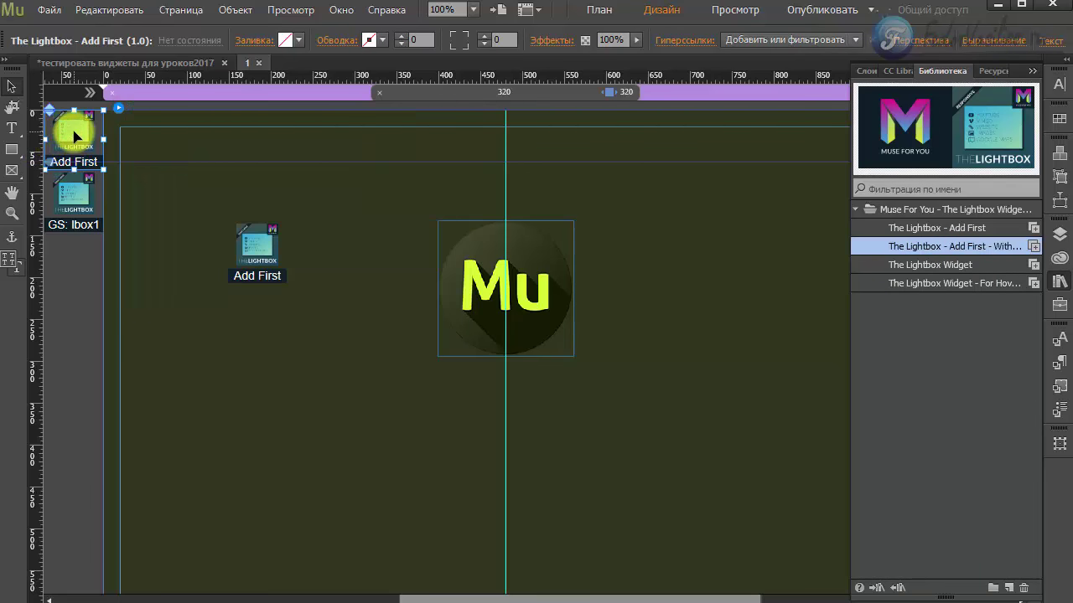
pyautogui.press('Delete')
# - Move the gradient Add First widget outside the page directly above the lbox1 widget and collapse the library
pyautogui.click(280, 241)
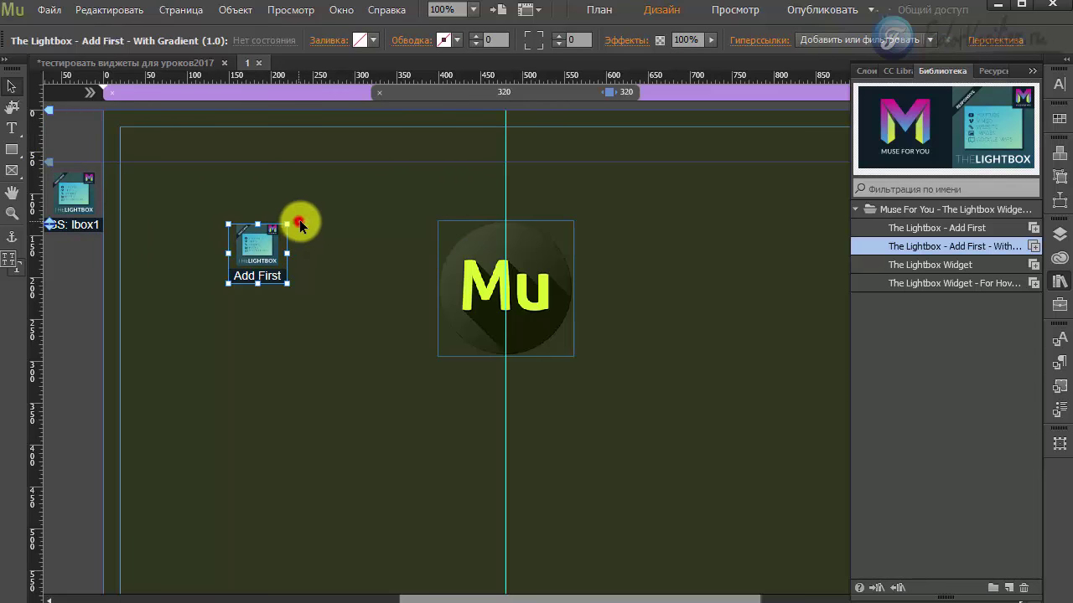
pyautogui.click(300, 223)
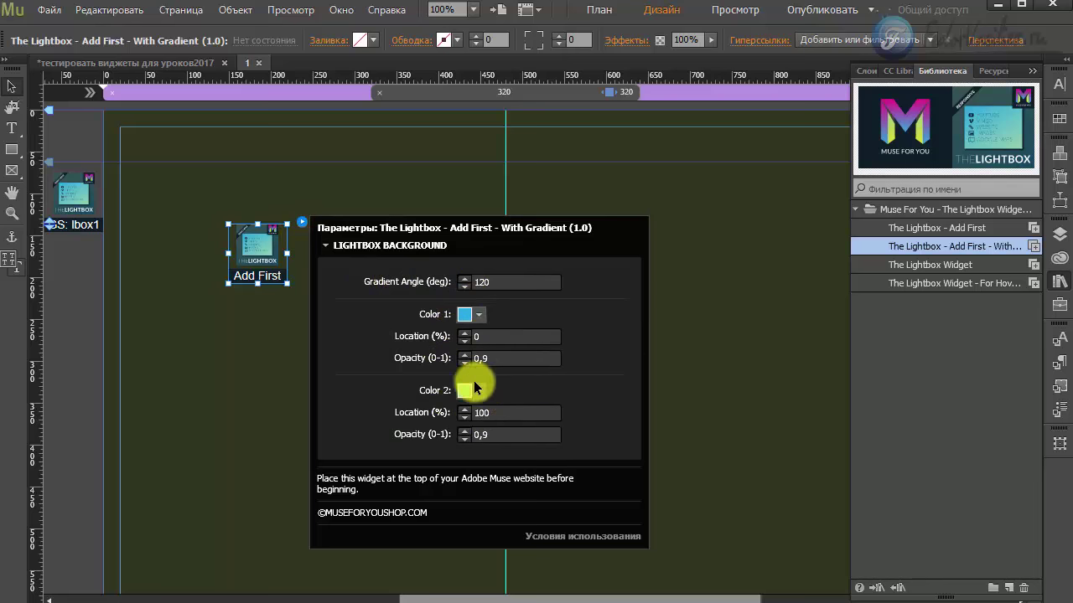
pyautogui.click(230, 289)
pyautogui.moveTo(257, 246); pyautogui.dragTo(146, 142)
pyautogui.click(1033, 70)
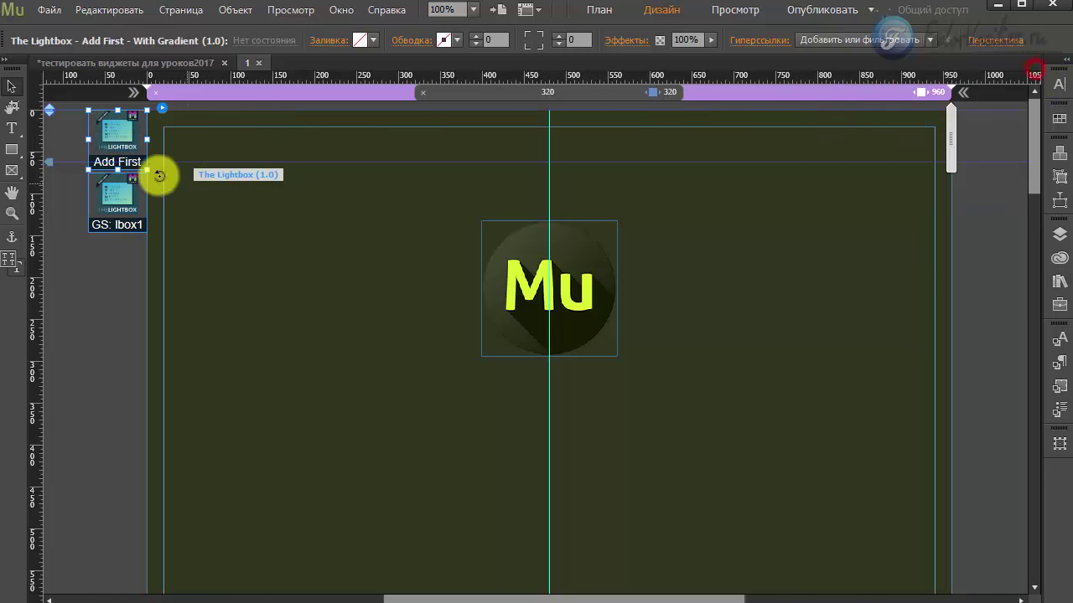
# - Examine the gradient widget's Lightbox Background options, including the colour choices for Color 1 and Color 2
pyautogui.click(164, 109)
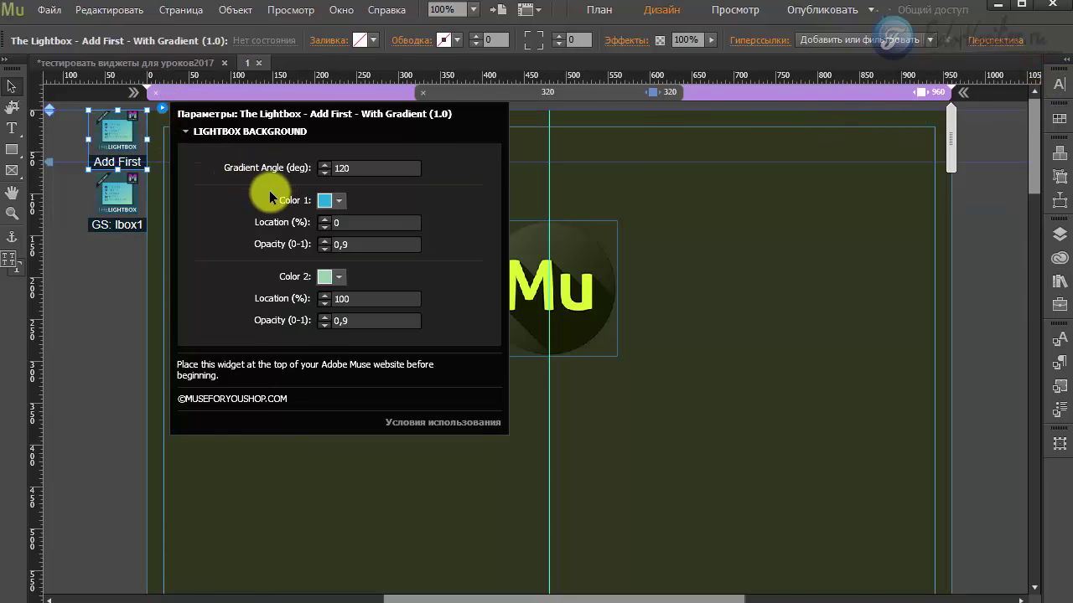
pyautogui.click(337, 200)
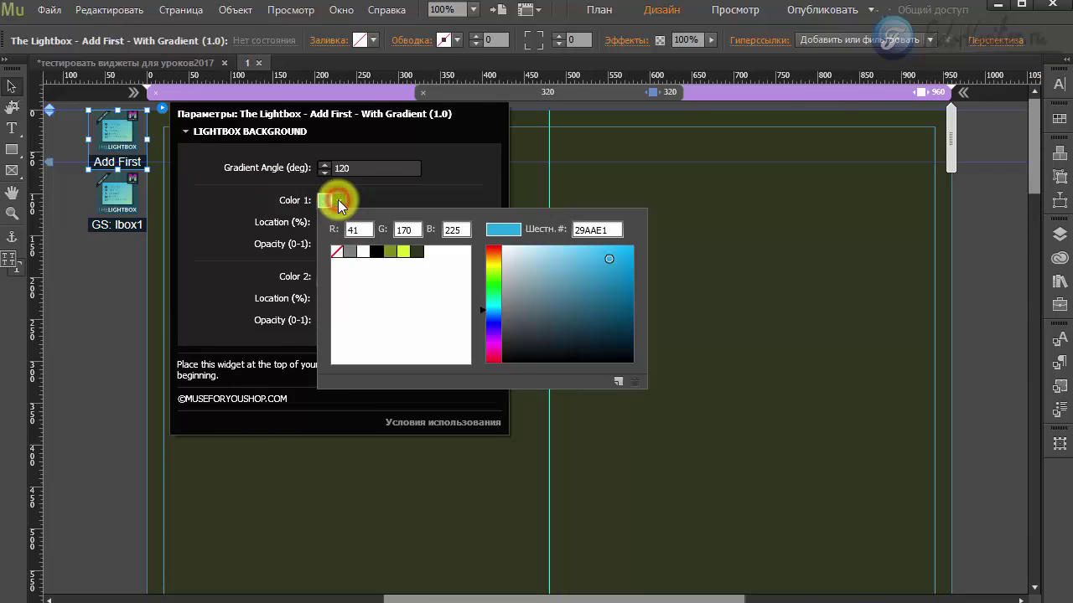
pyautogui.click(375, 189)
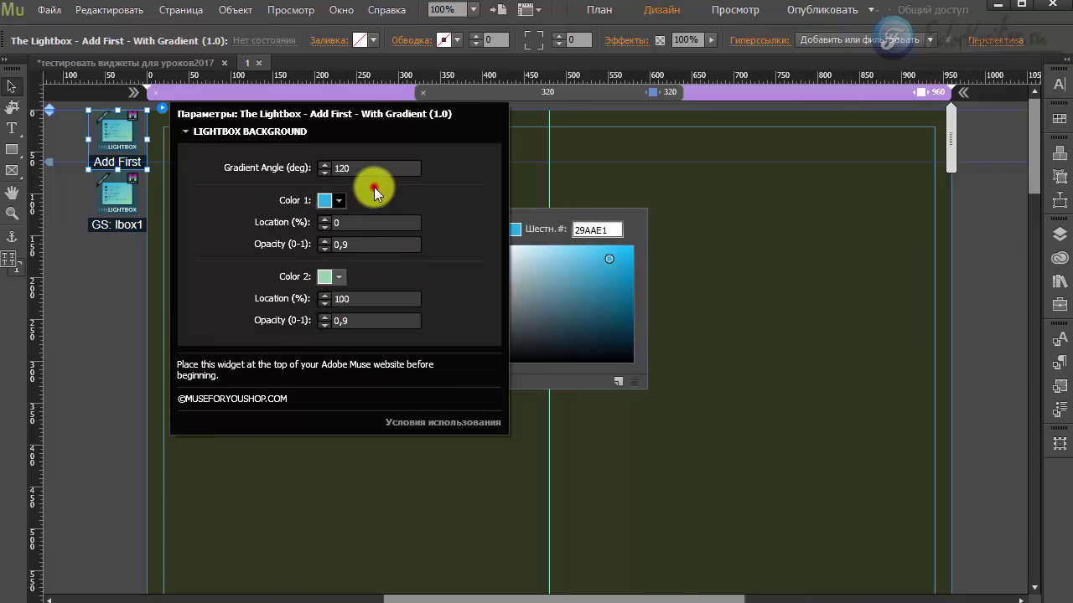
pyautogui.click(340, 282)
pyautogui.click(337, 281)
pyautogui.click(340, 281)
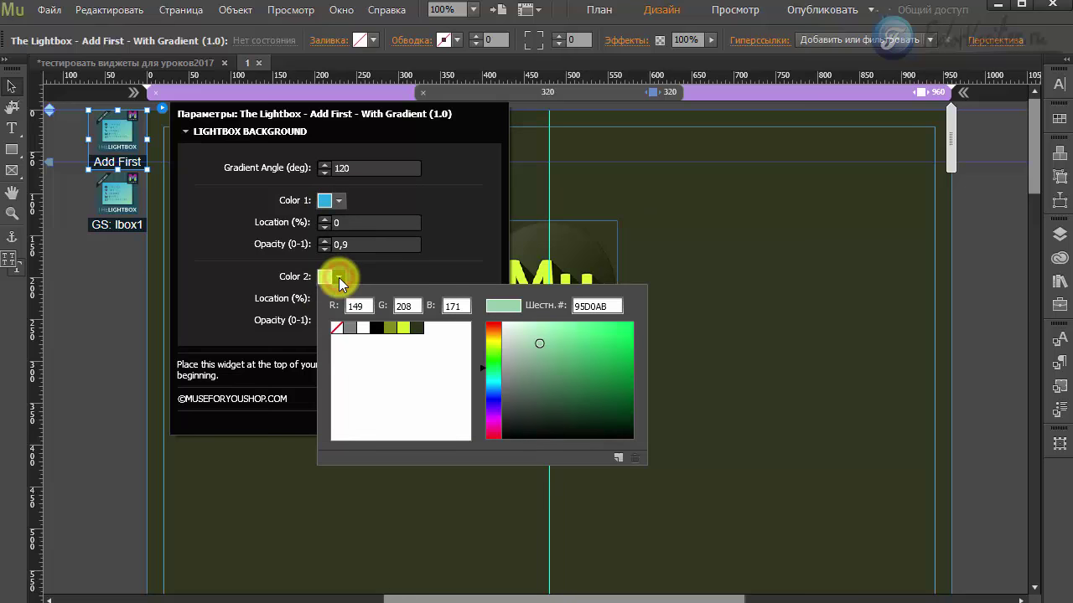
pyautogui.click(357, 276)
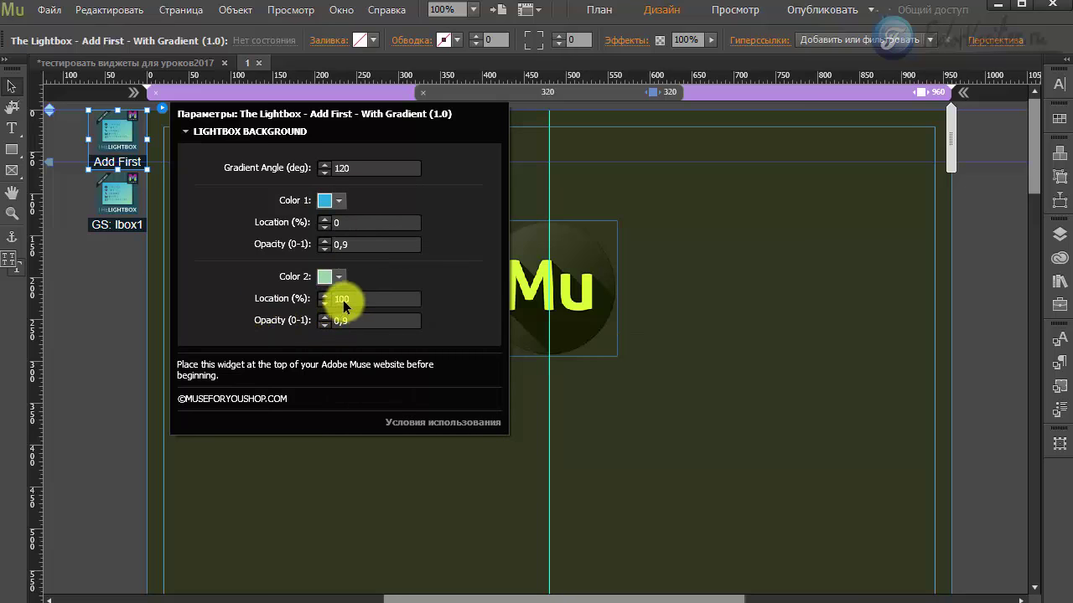
pyautogui.click(336, 201)
pyautogui.click(222, 274)
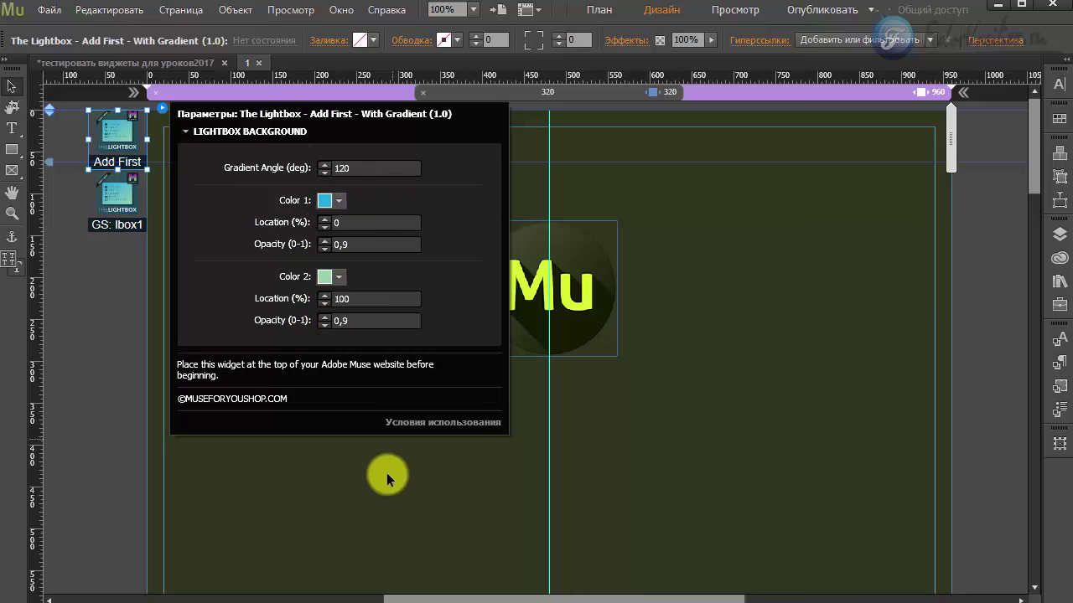
# - Close the gradient widget's options and preview the page in the browser
pyautogui.click(354, 492)
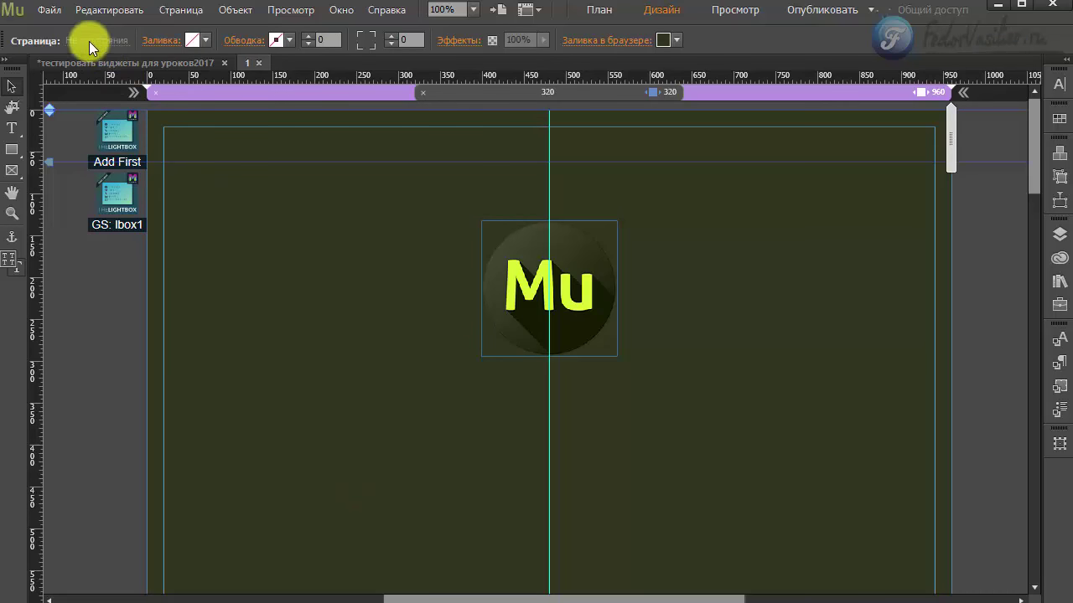
pyautogui.click(46, 10)
pyautogui.click(163, 287)
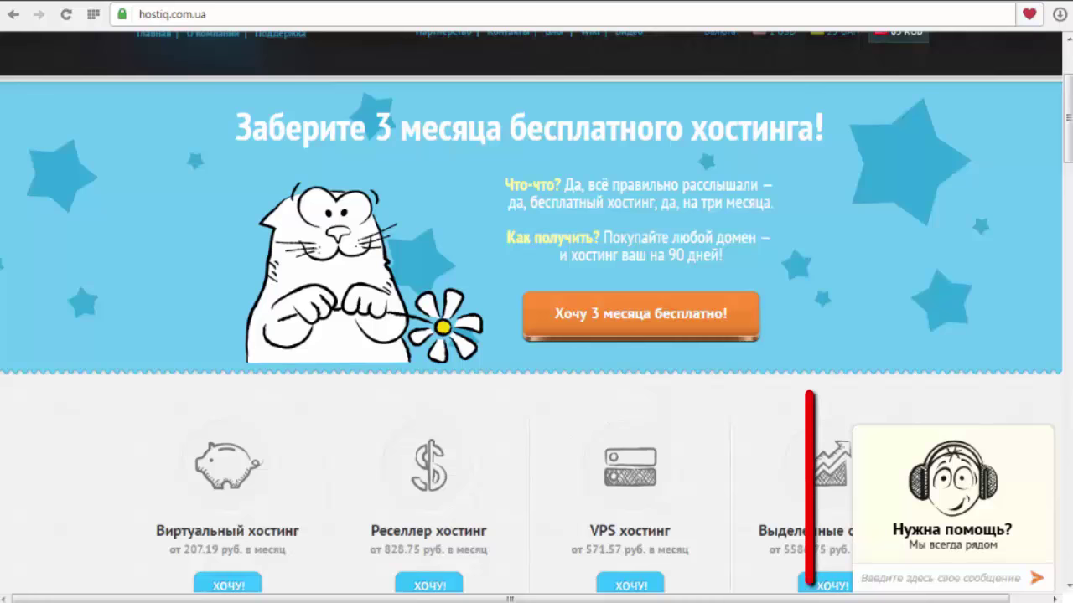
# - Open and close the support chat on hostiq.com.ua and examine the virtual hosting plans and their features
pyautogui.click(946, 533)
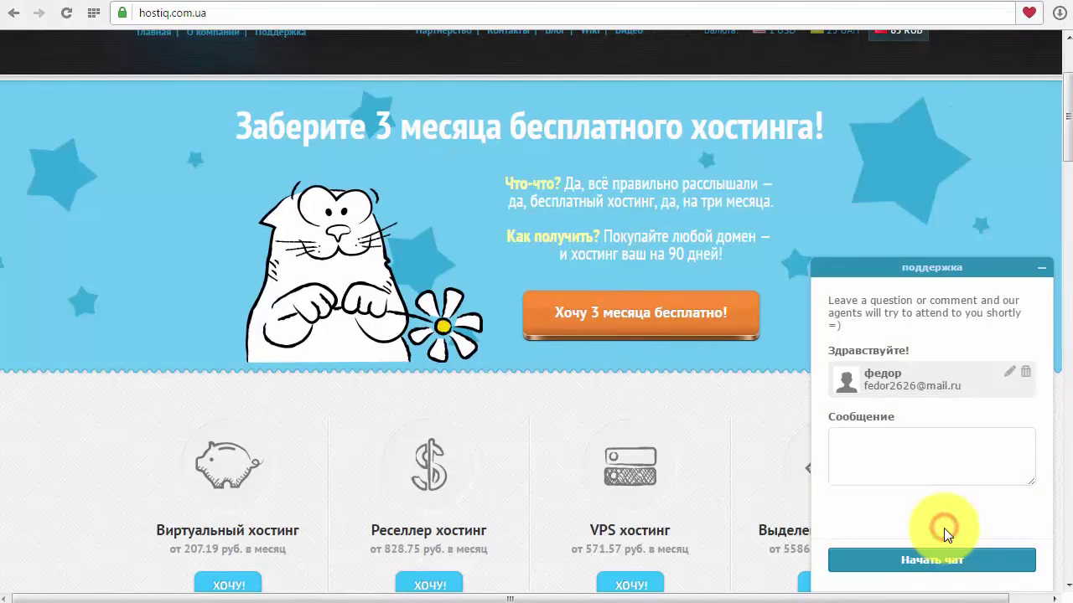
pyautogui.click(1040, 271)
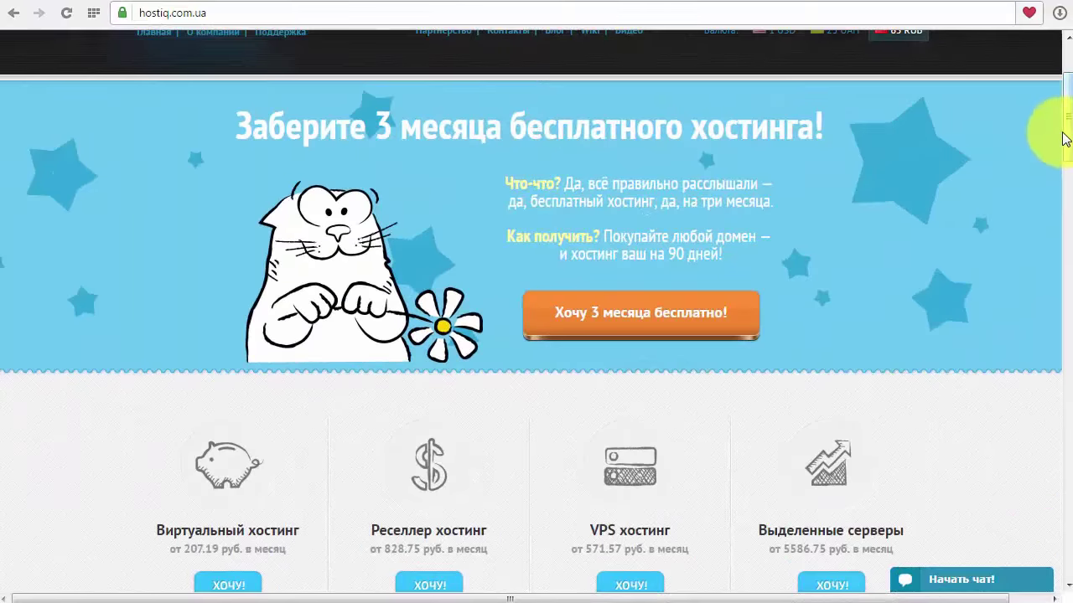
pyautogui.moveTo(1062, 137)
pyautogui.mouseDown()
pyautogui.moveTo(1067, 168)
pyautogui.moveTo(1070, 132)
pyautogui.mouseUp()
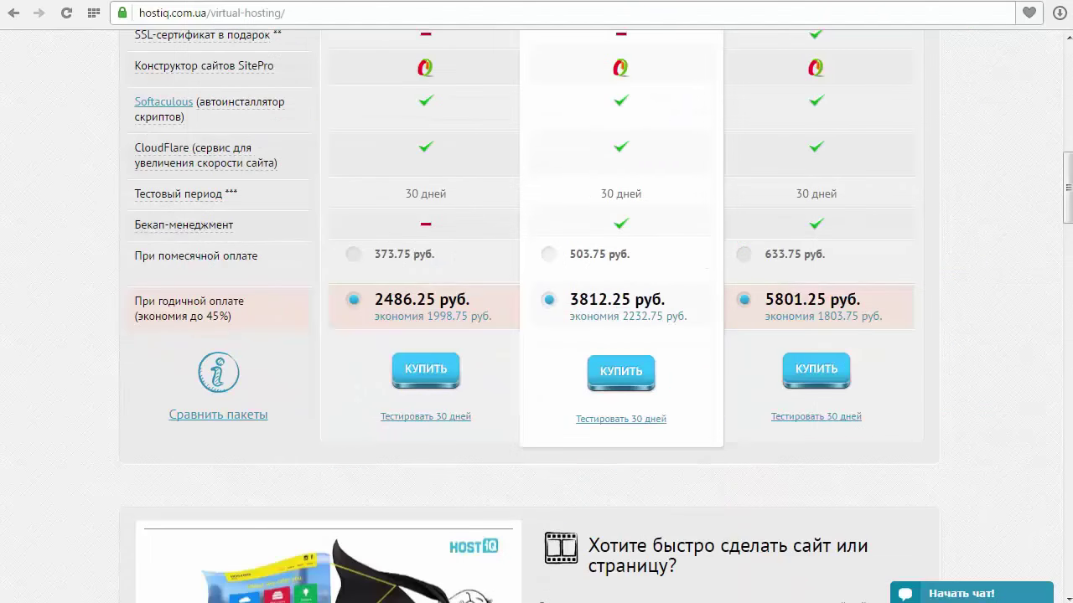
pyautogui.scroll(-5, 881, 478)
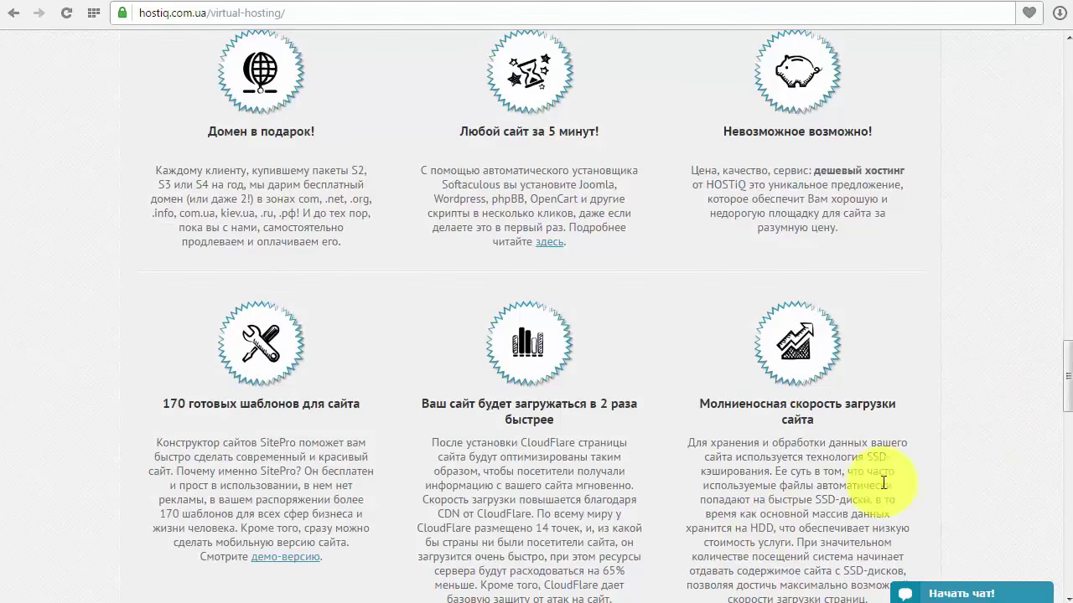
pyautogui.moveTo(1067, 378); pyautogui.dragTo(1044, 512)
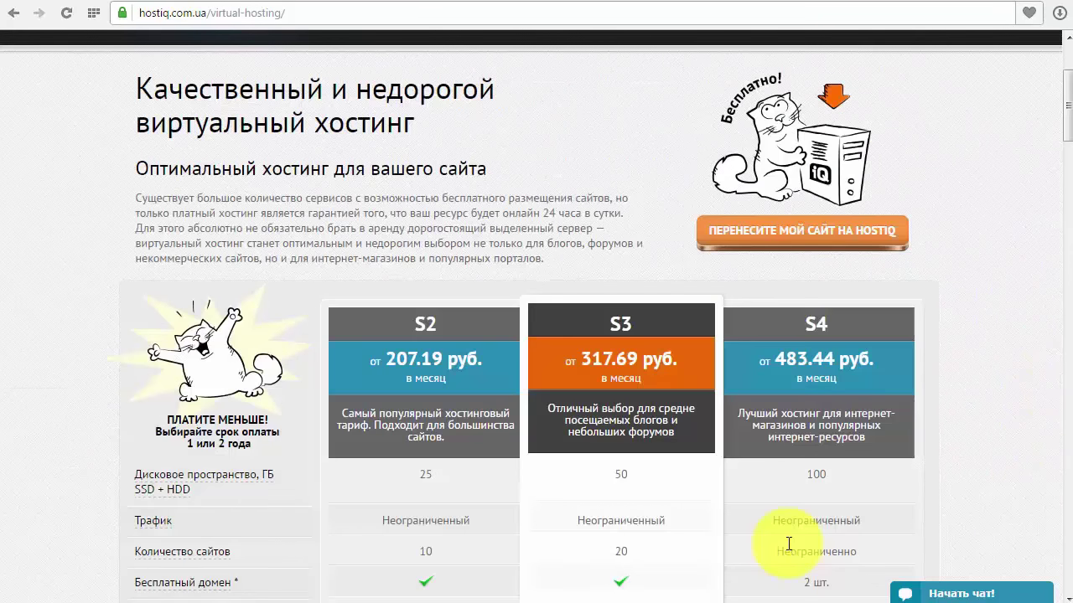